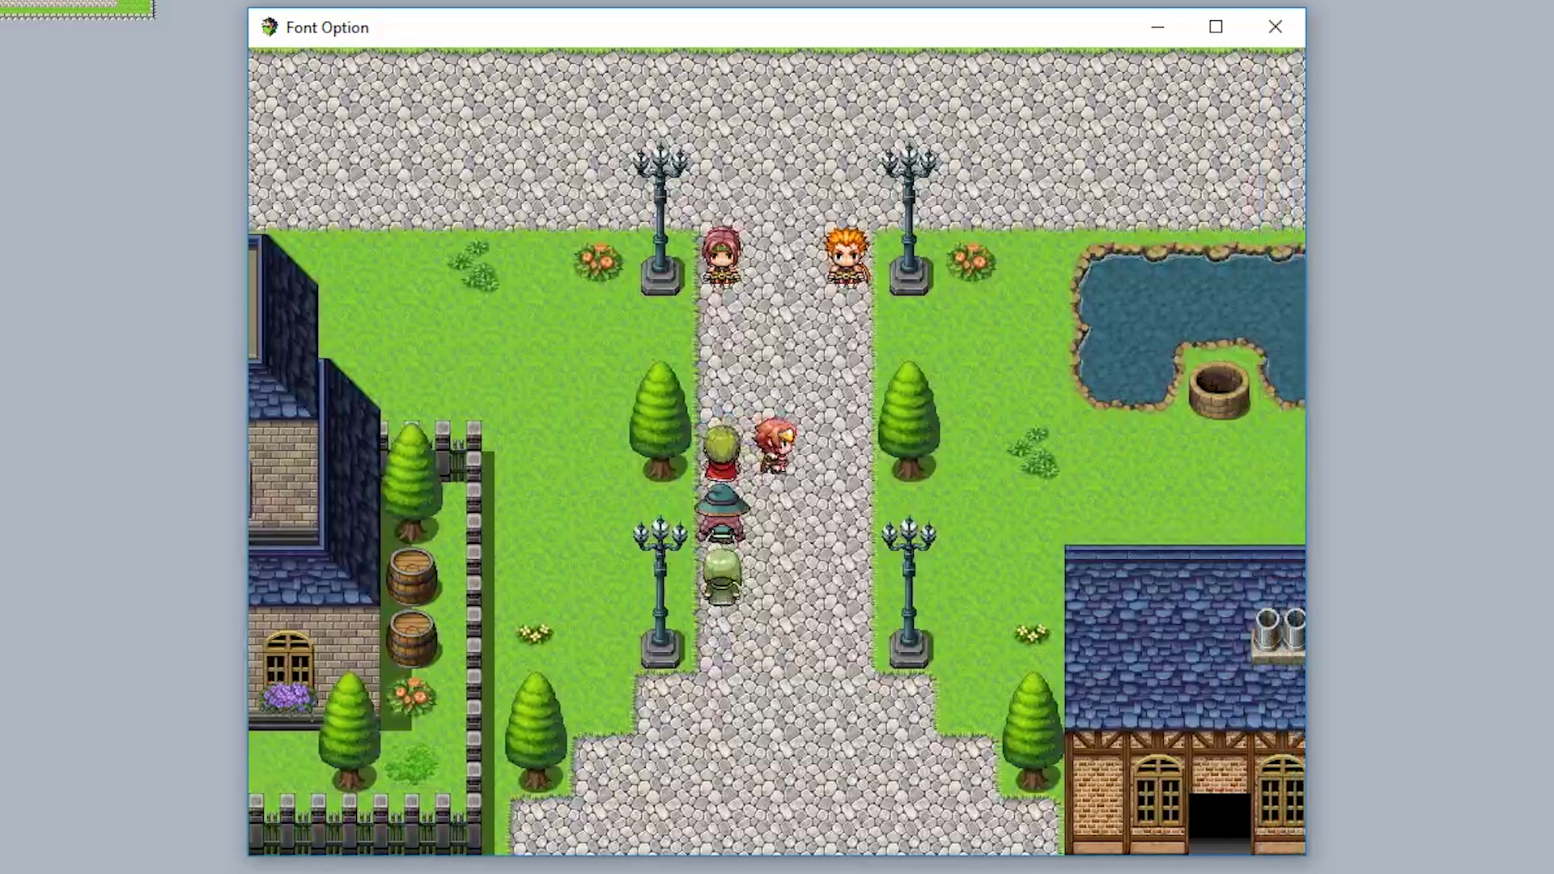
In the playtest, walk the party north, fight the bats and read a villager's message
key("Up")
key("Escape")
key("Up")
key("Up")
key("Up")
key("Up")
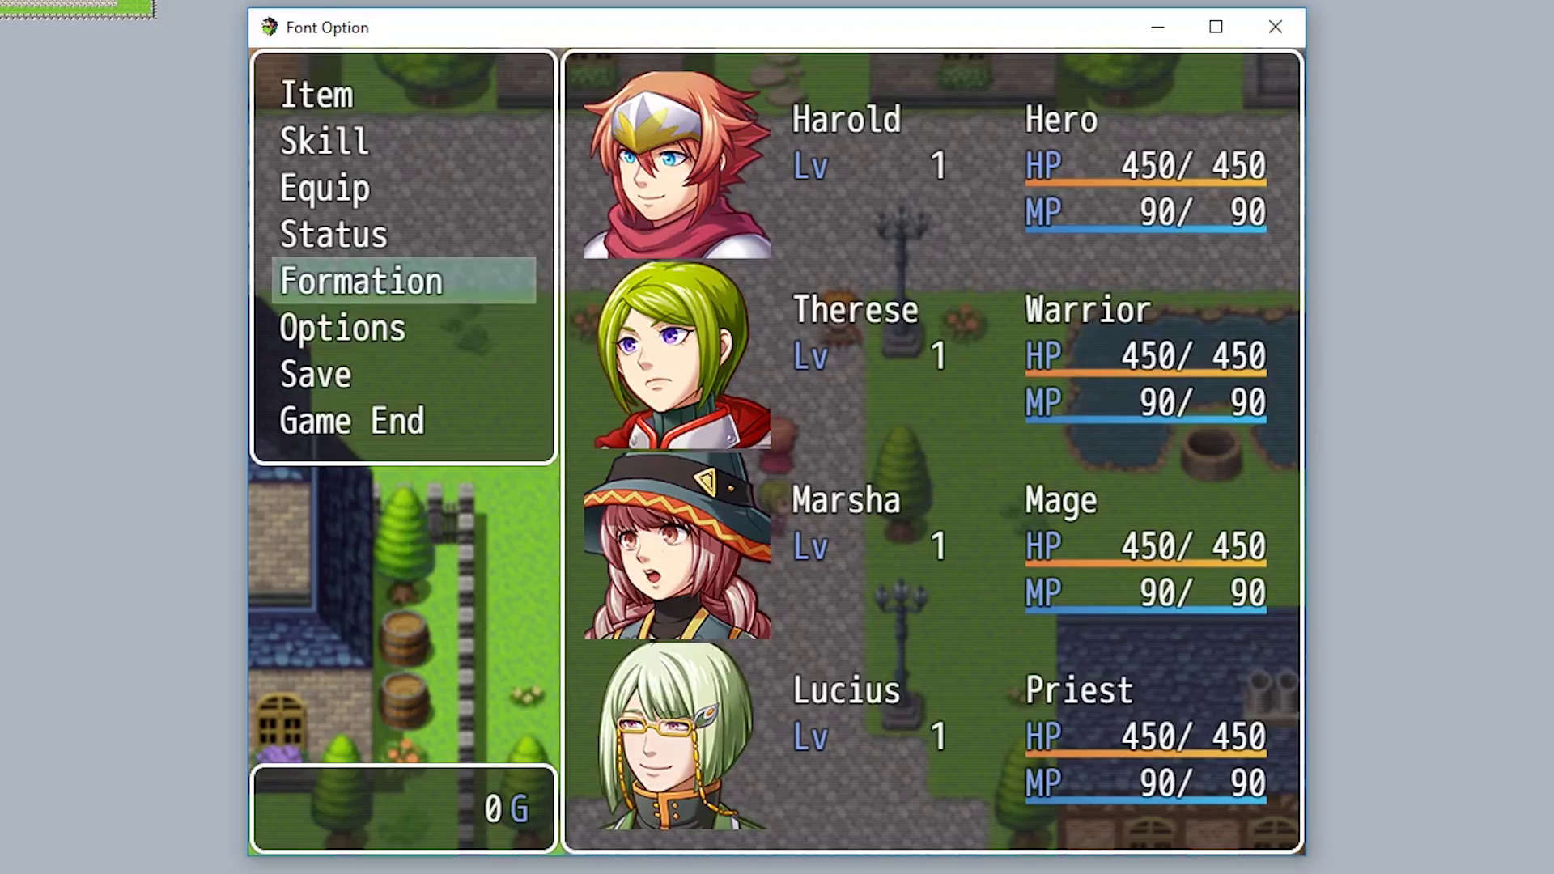
key("Escape")
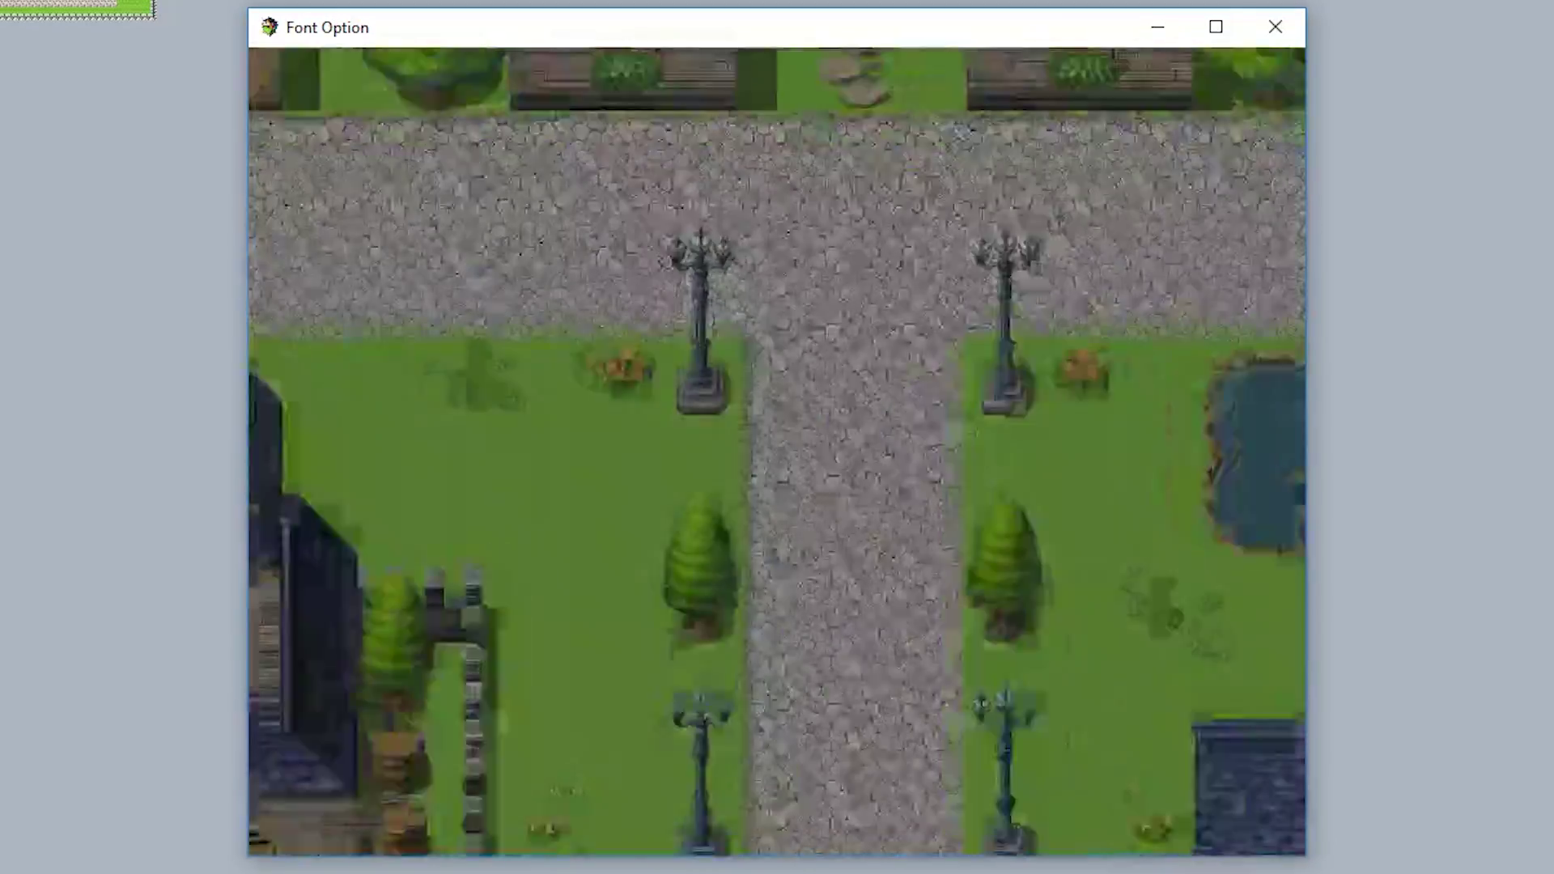
key("Return")
key("Return")
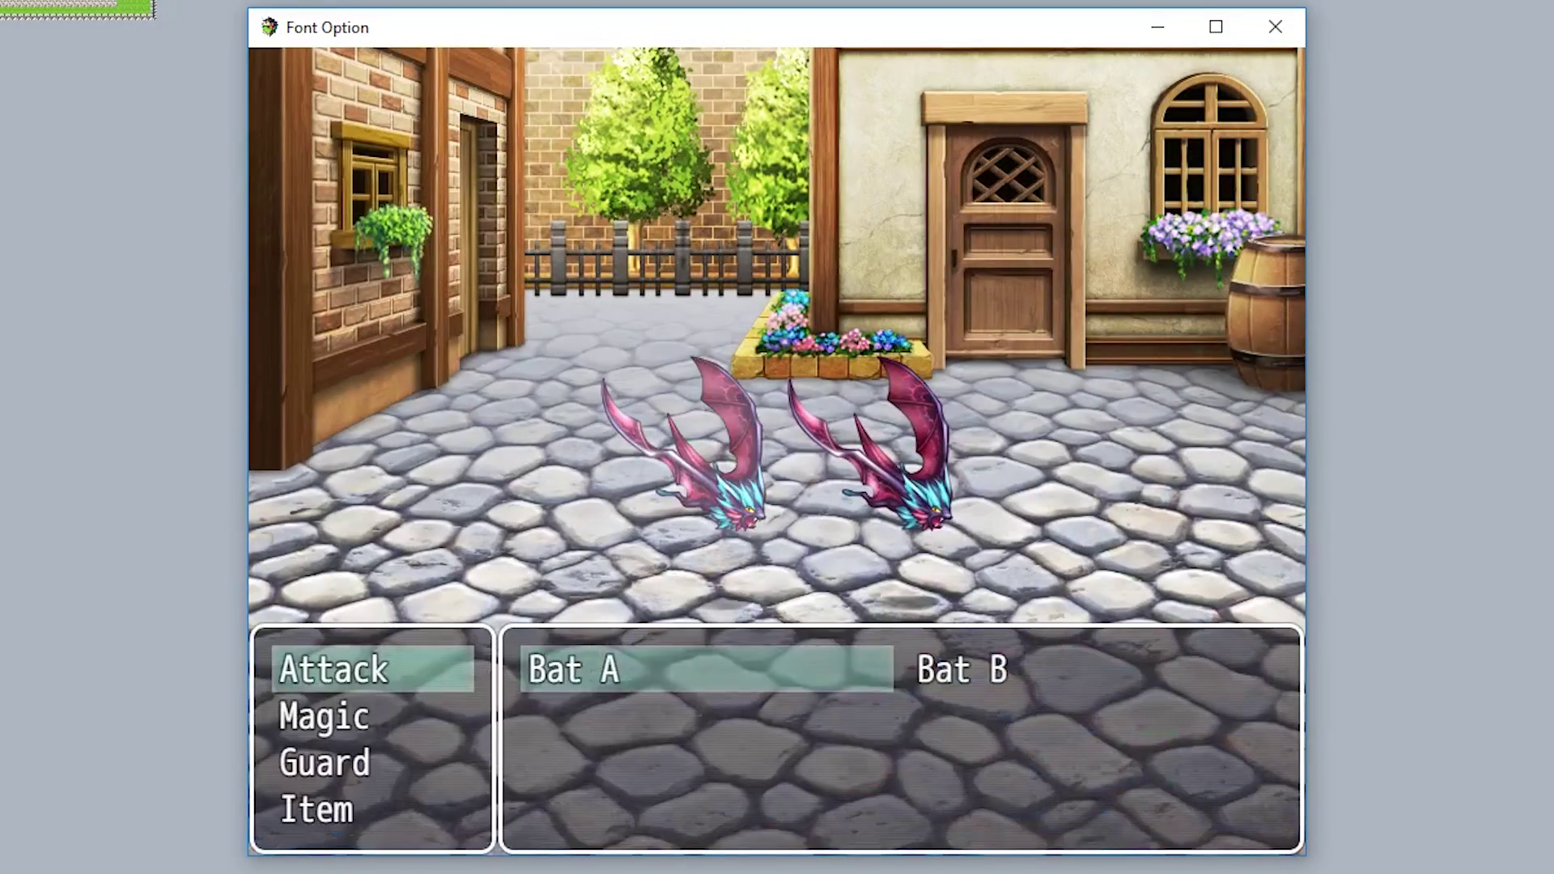
key("Return")
key("Return")
key("Return")
key("Return")
key("Return")
key("Return")
key("Return")
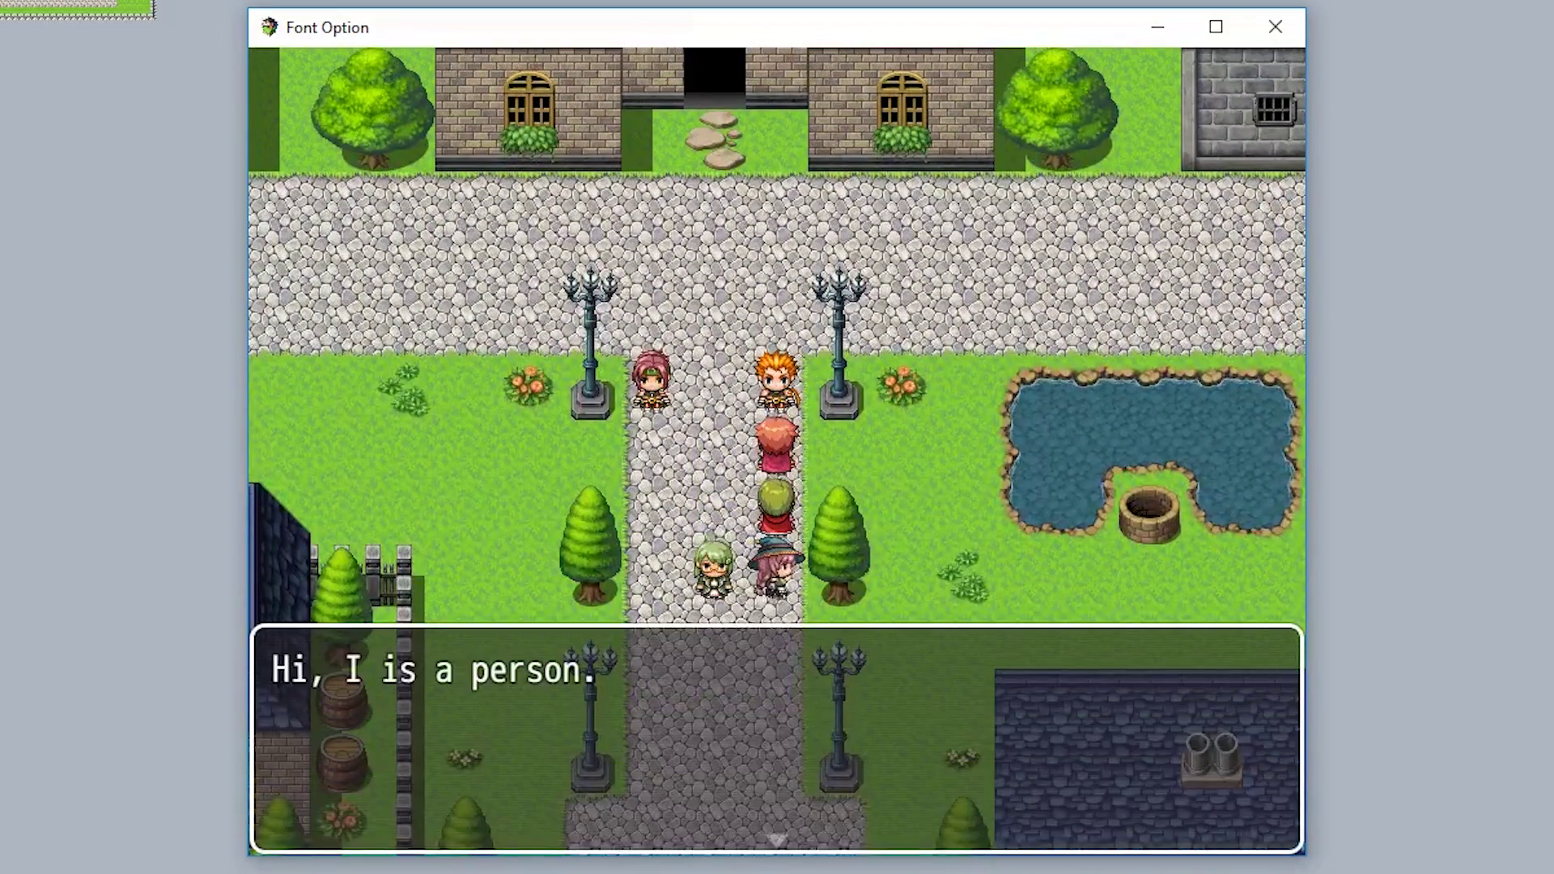
key("Return")
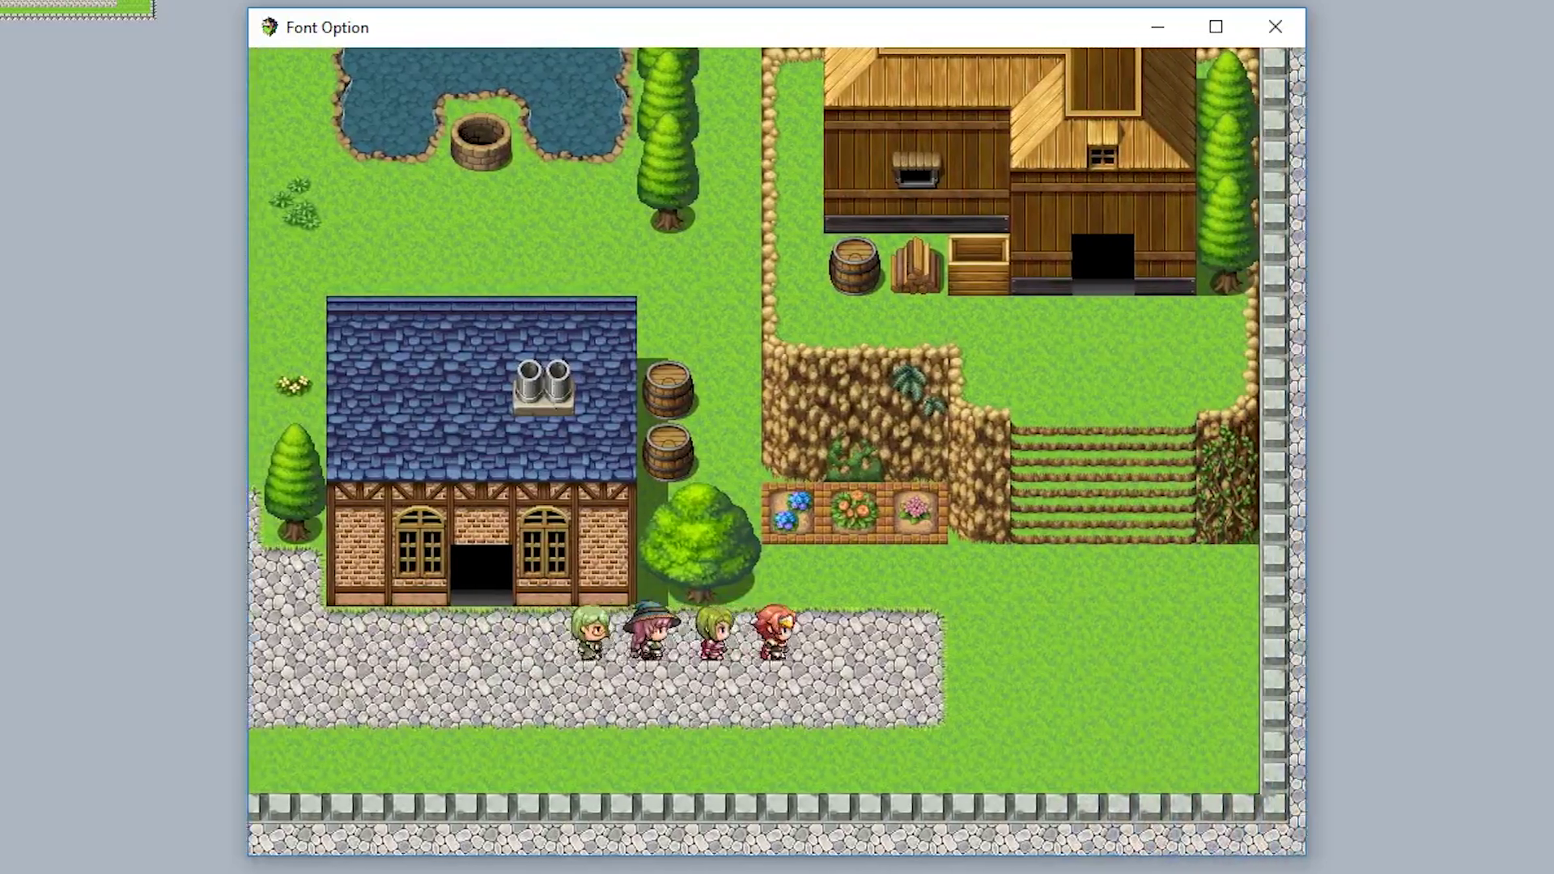
Open the in-game Options screen, then walk left and talk to a villager
key("Escape")
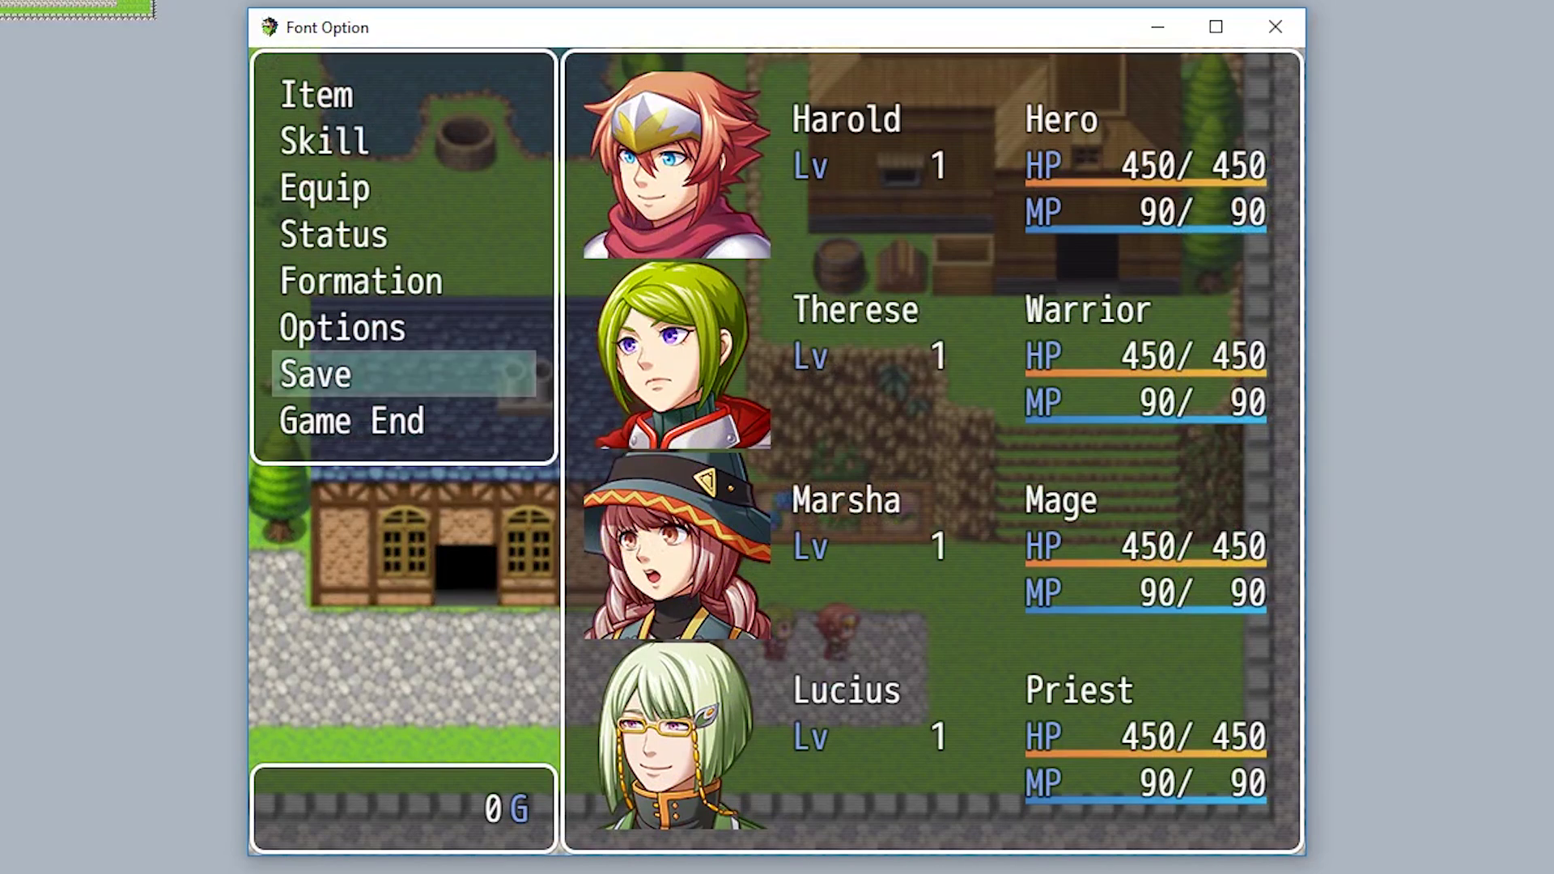
key("Return")
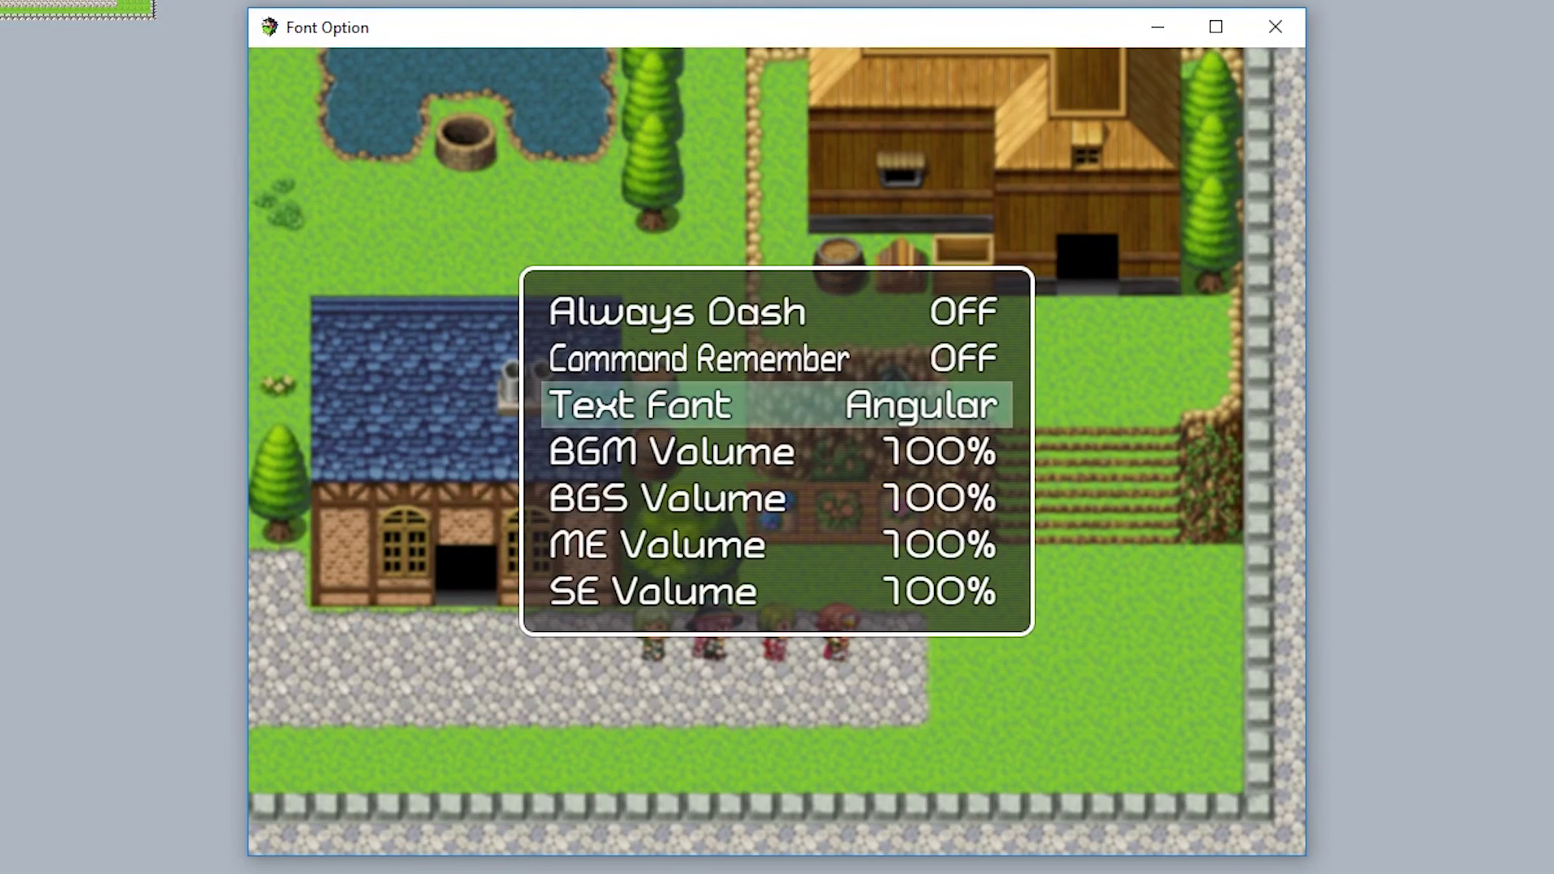
key("Escape")
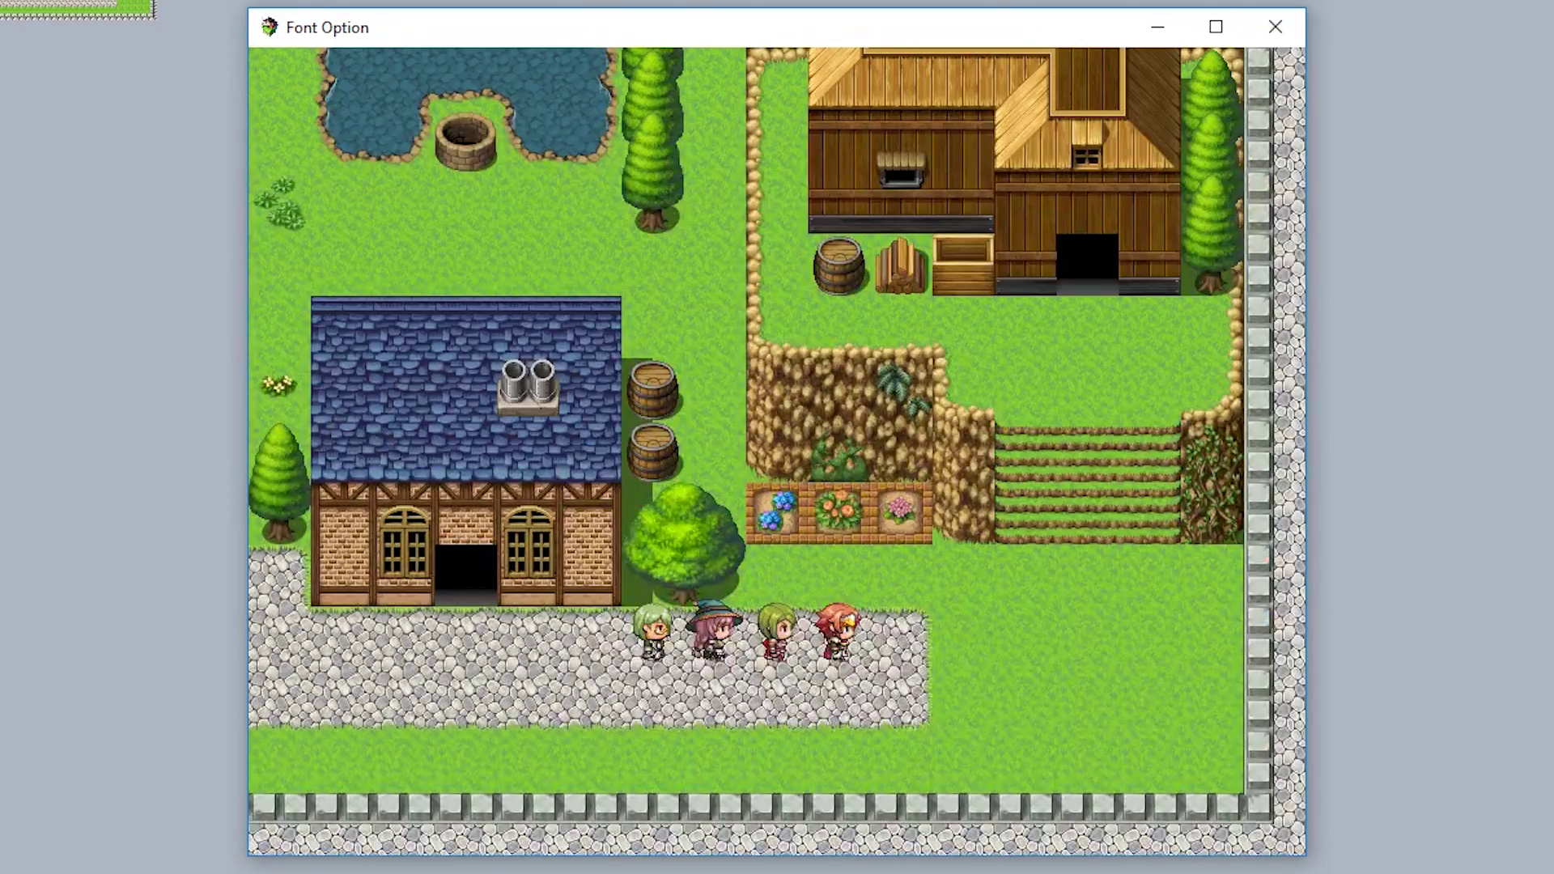
key("Left")
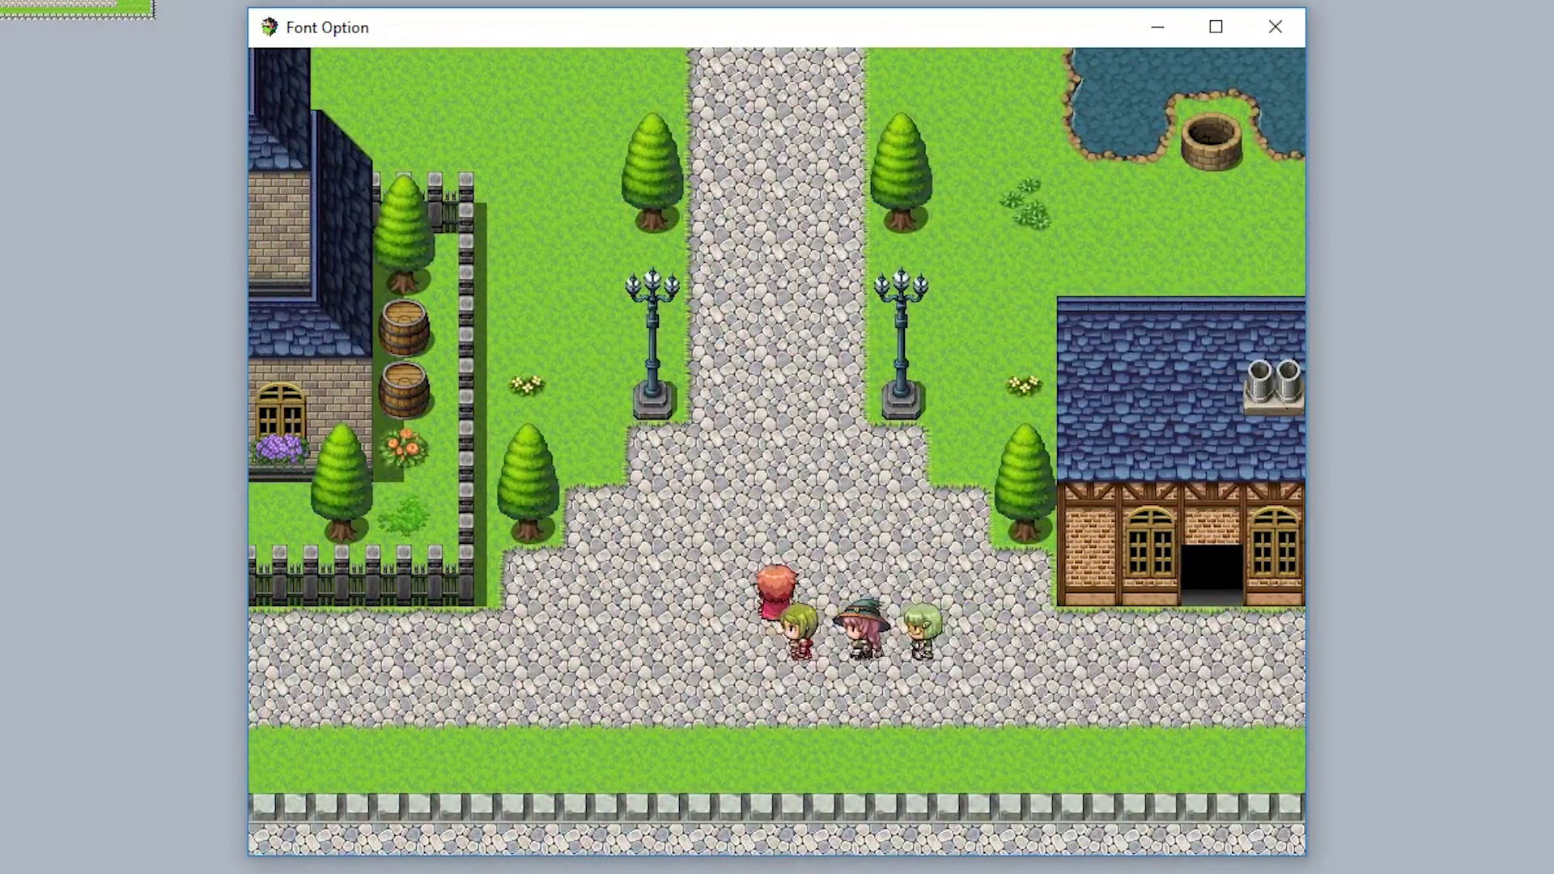
key("Up")
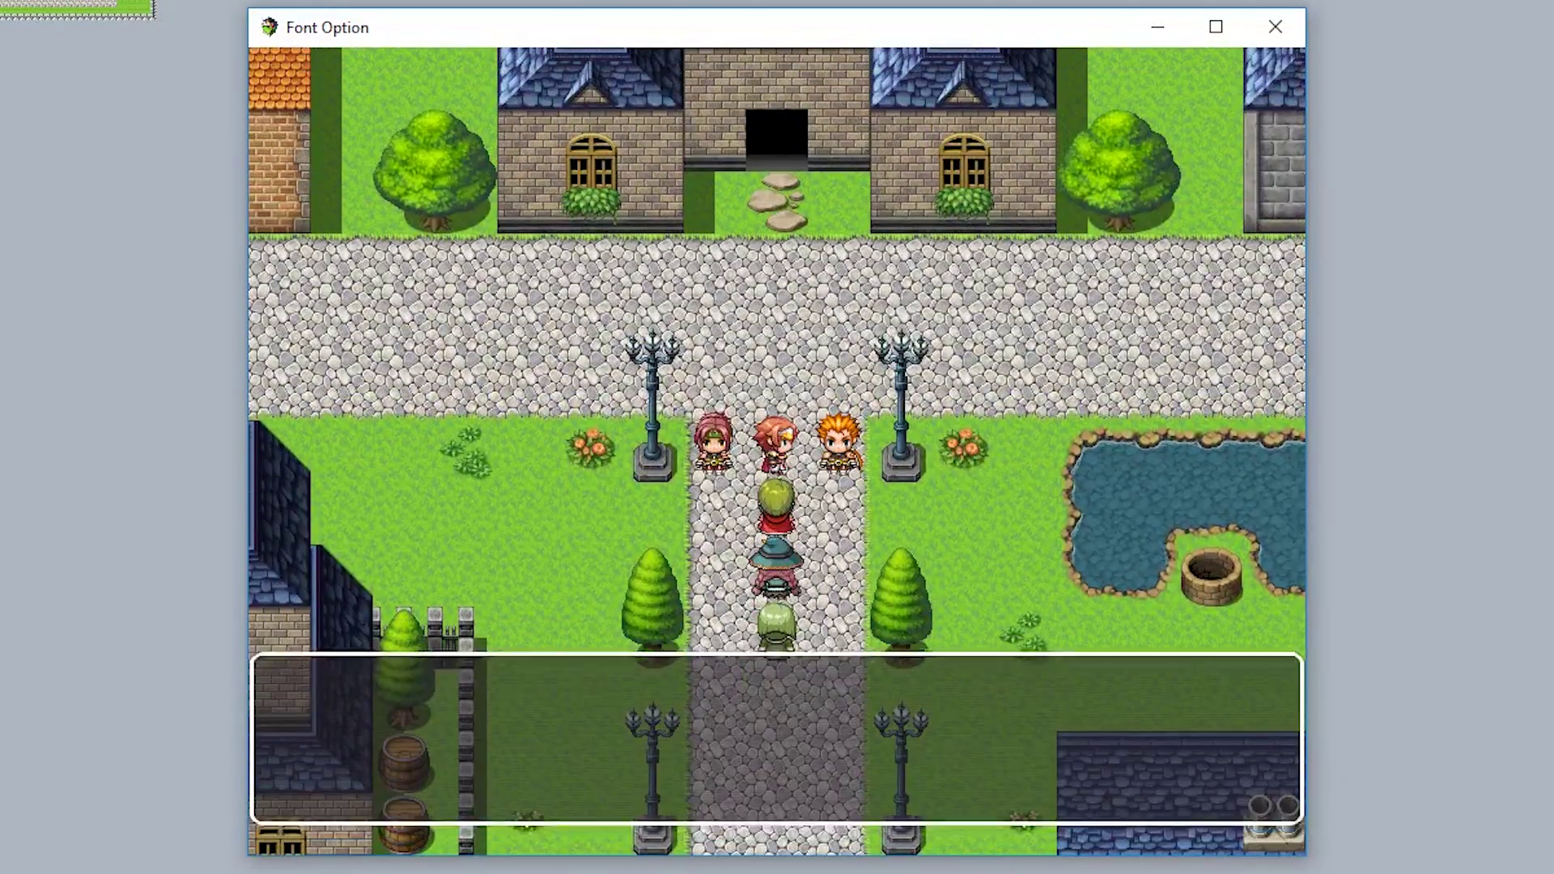
Switch the in-game Text Font from Angular to Rock Kapak and confirm the change
key("Escape")
key("Up")
key("Return")
key("Down")
key("Down")
key("Right")
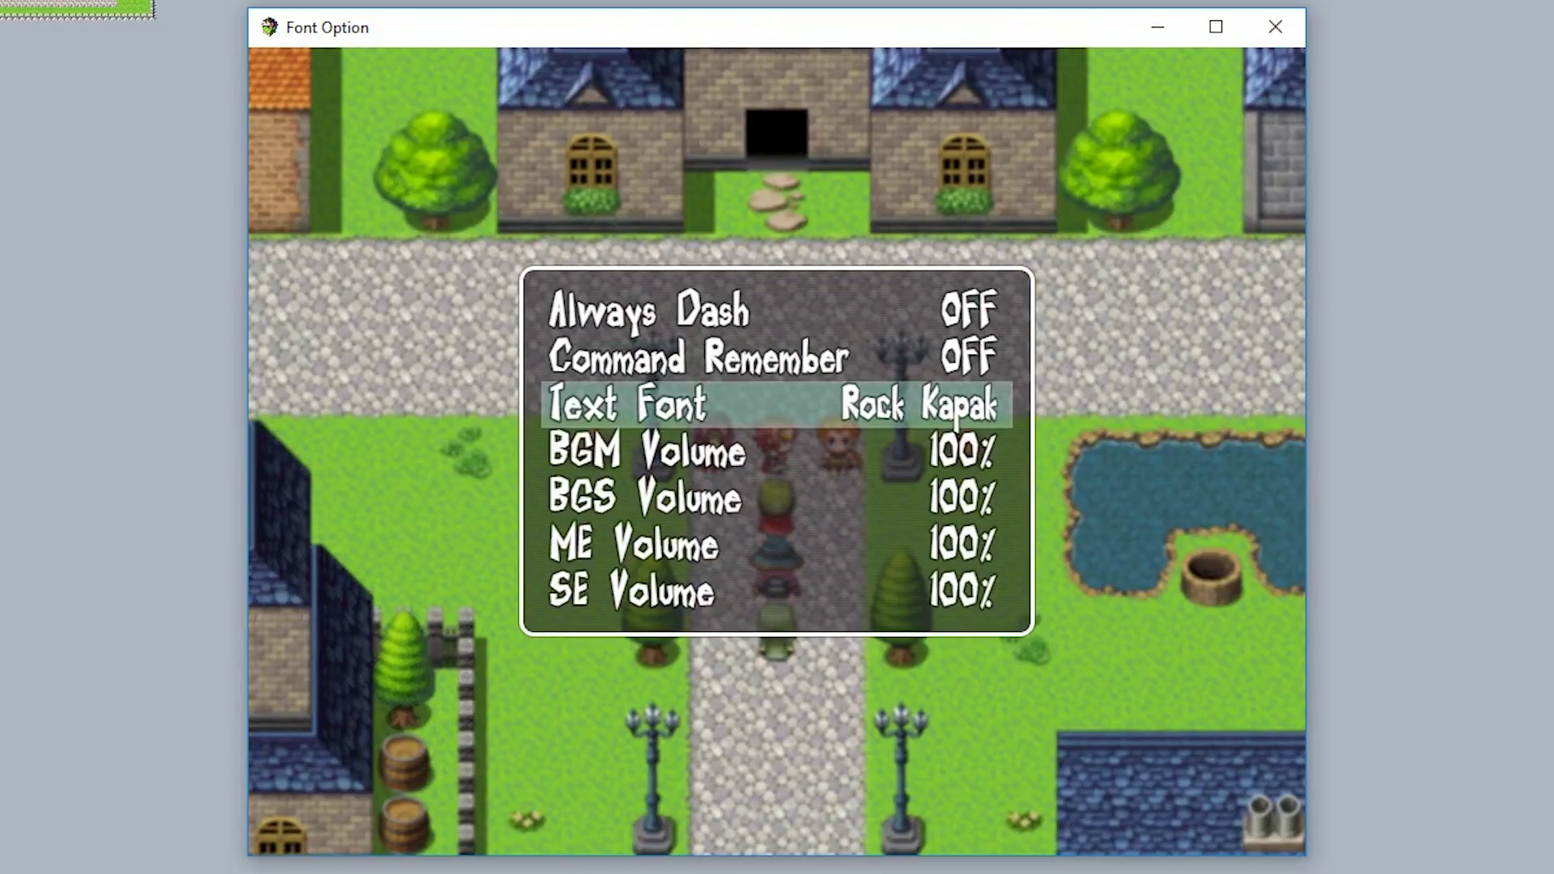
key("Escape")
key("Return")
key("Escape")
key("Escape")
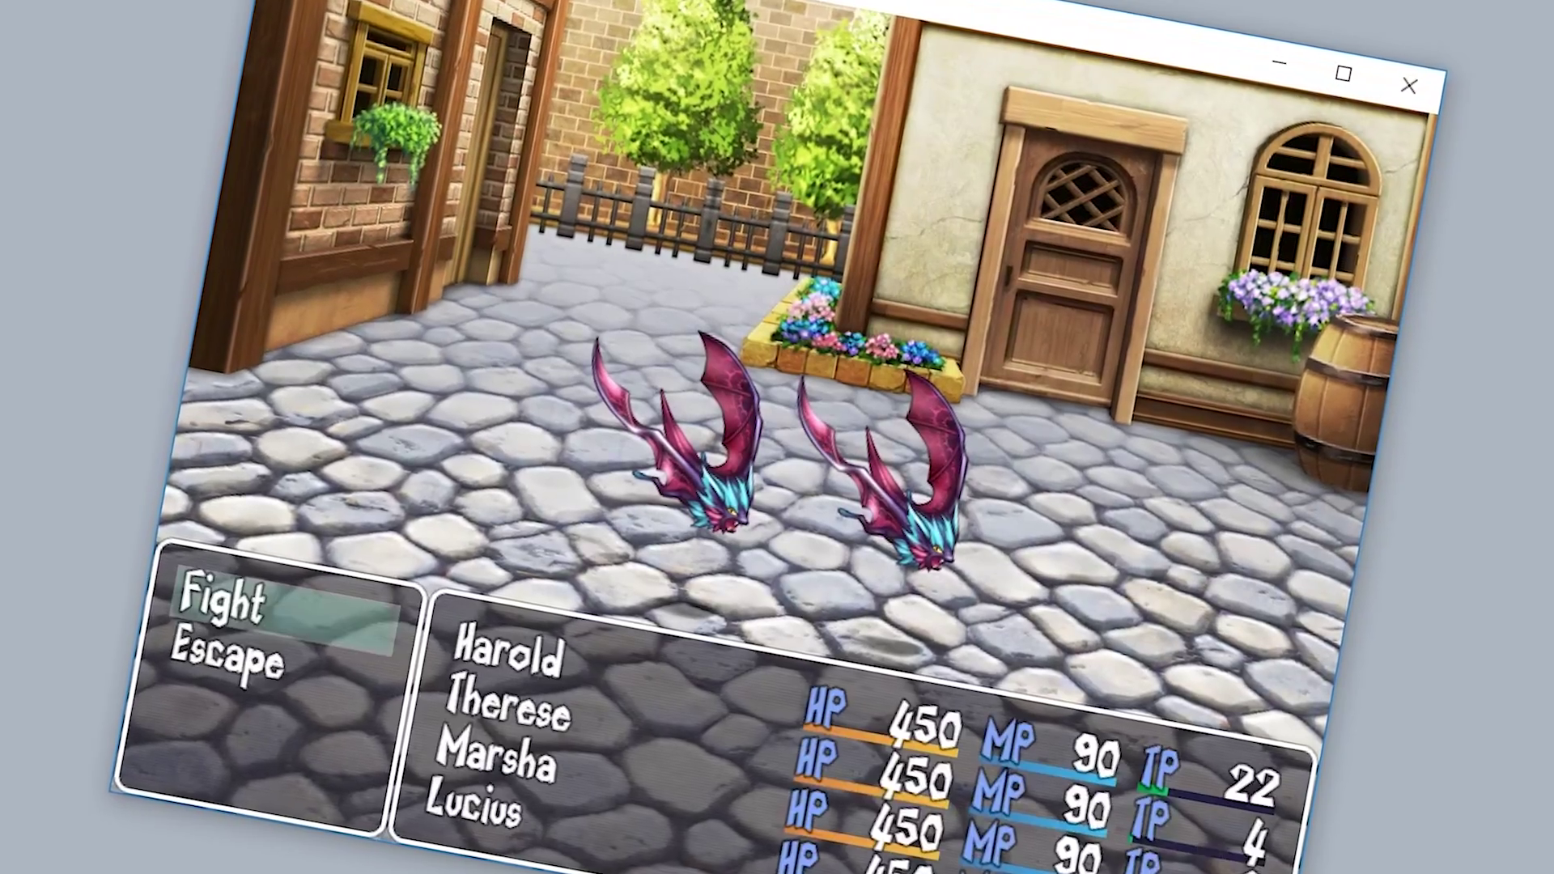
Fight the bats with Harold casting magic, then select SRD_FontOption as the plugin
key("Return")
key("Down")
key("Return")
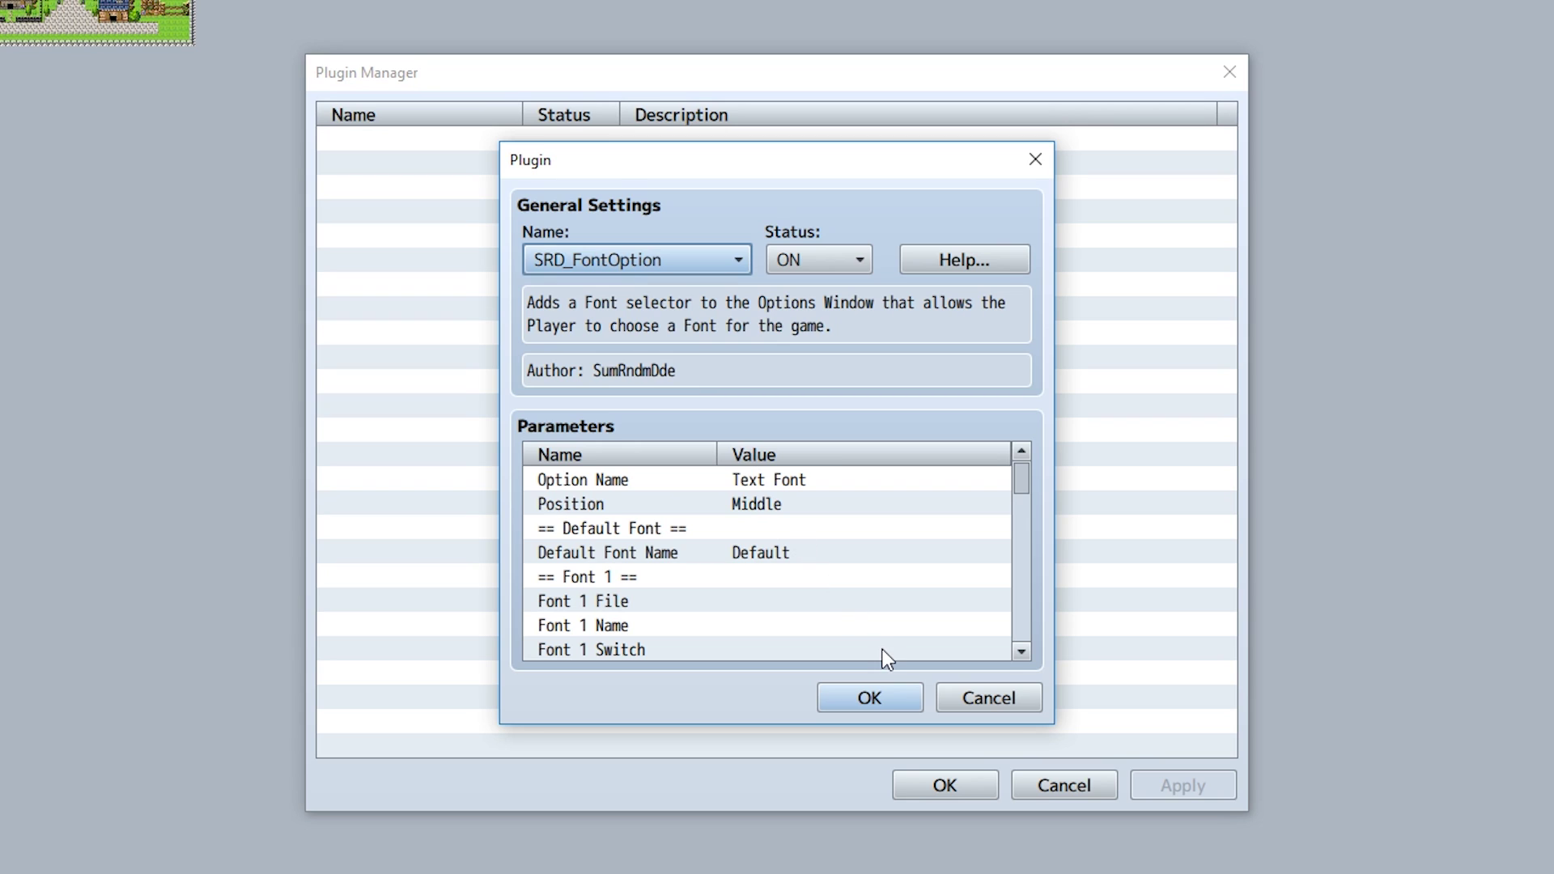
left_click(869, 698)
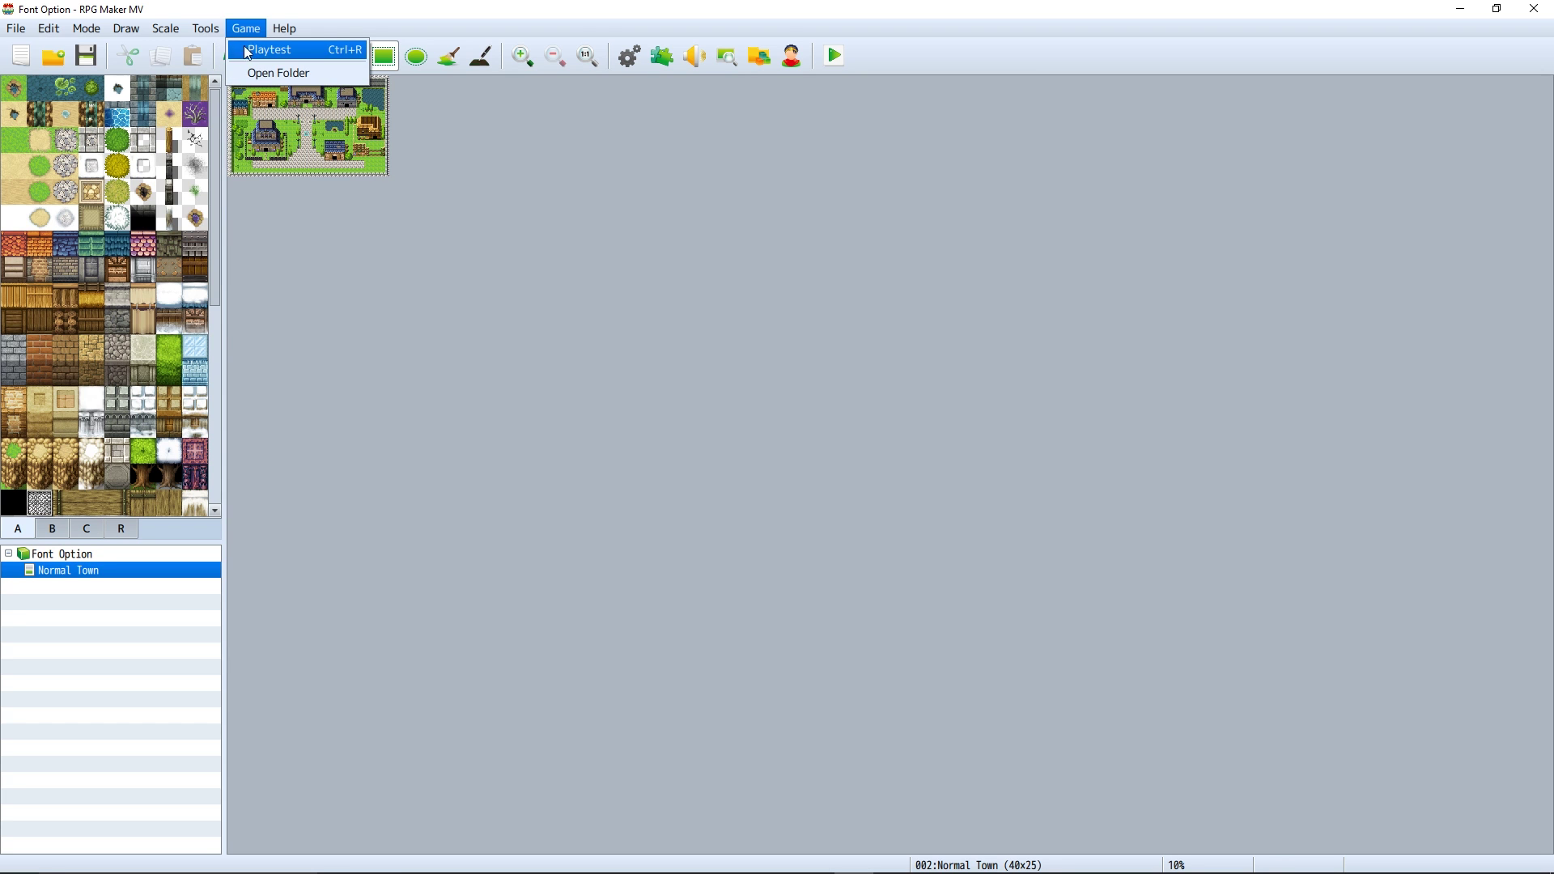
Open the project folder on disk and enter its fonts subfolder
left_click(279, 73)
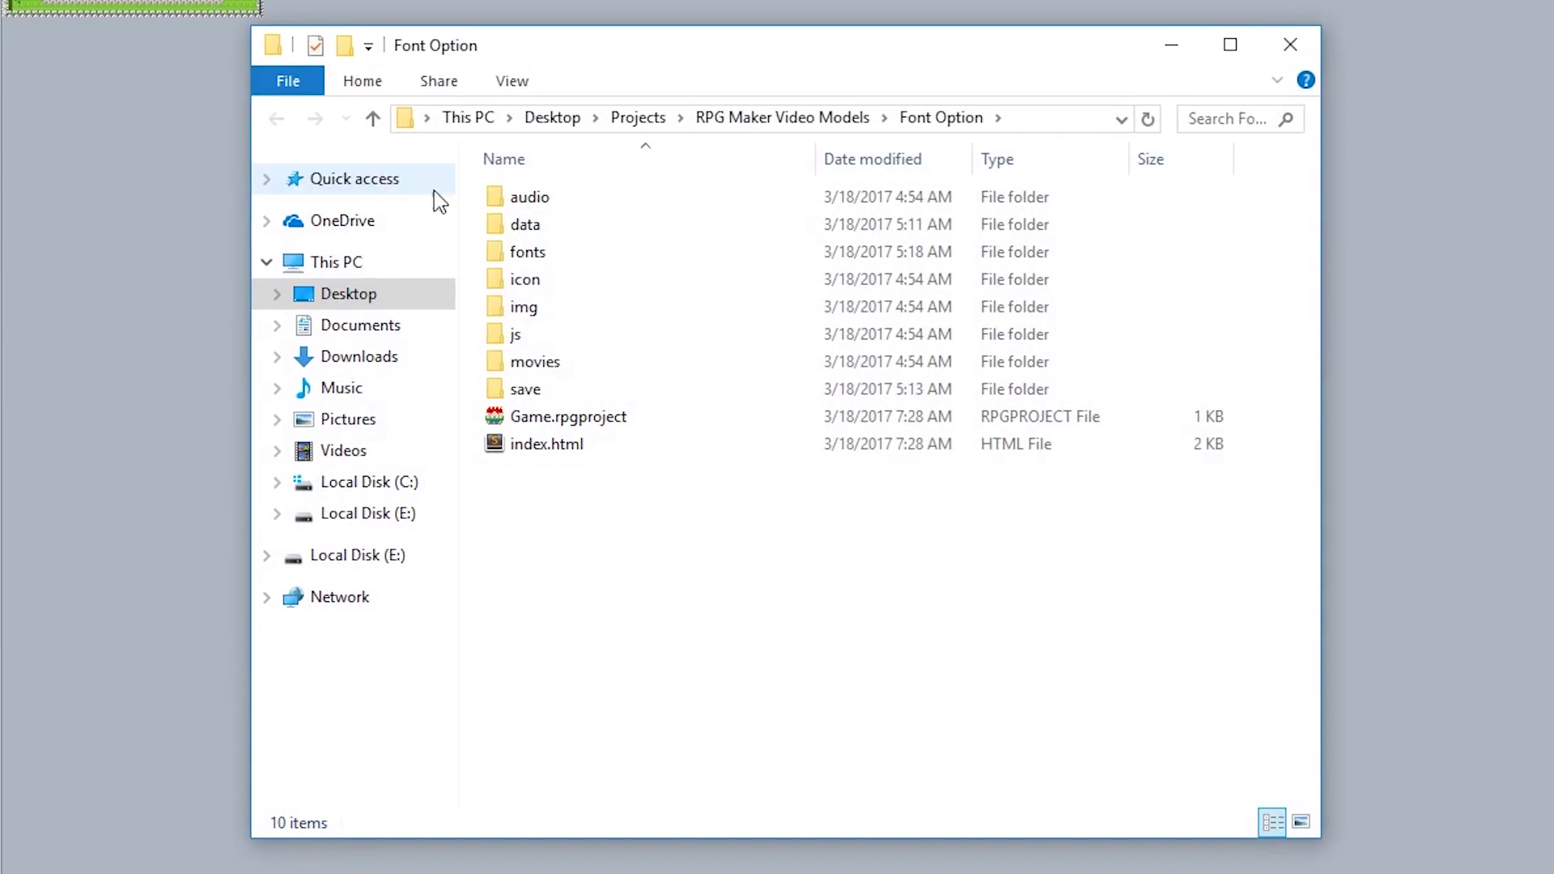
double_click(528, 267)
double_click(520, 244)
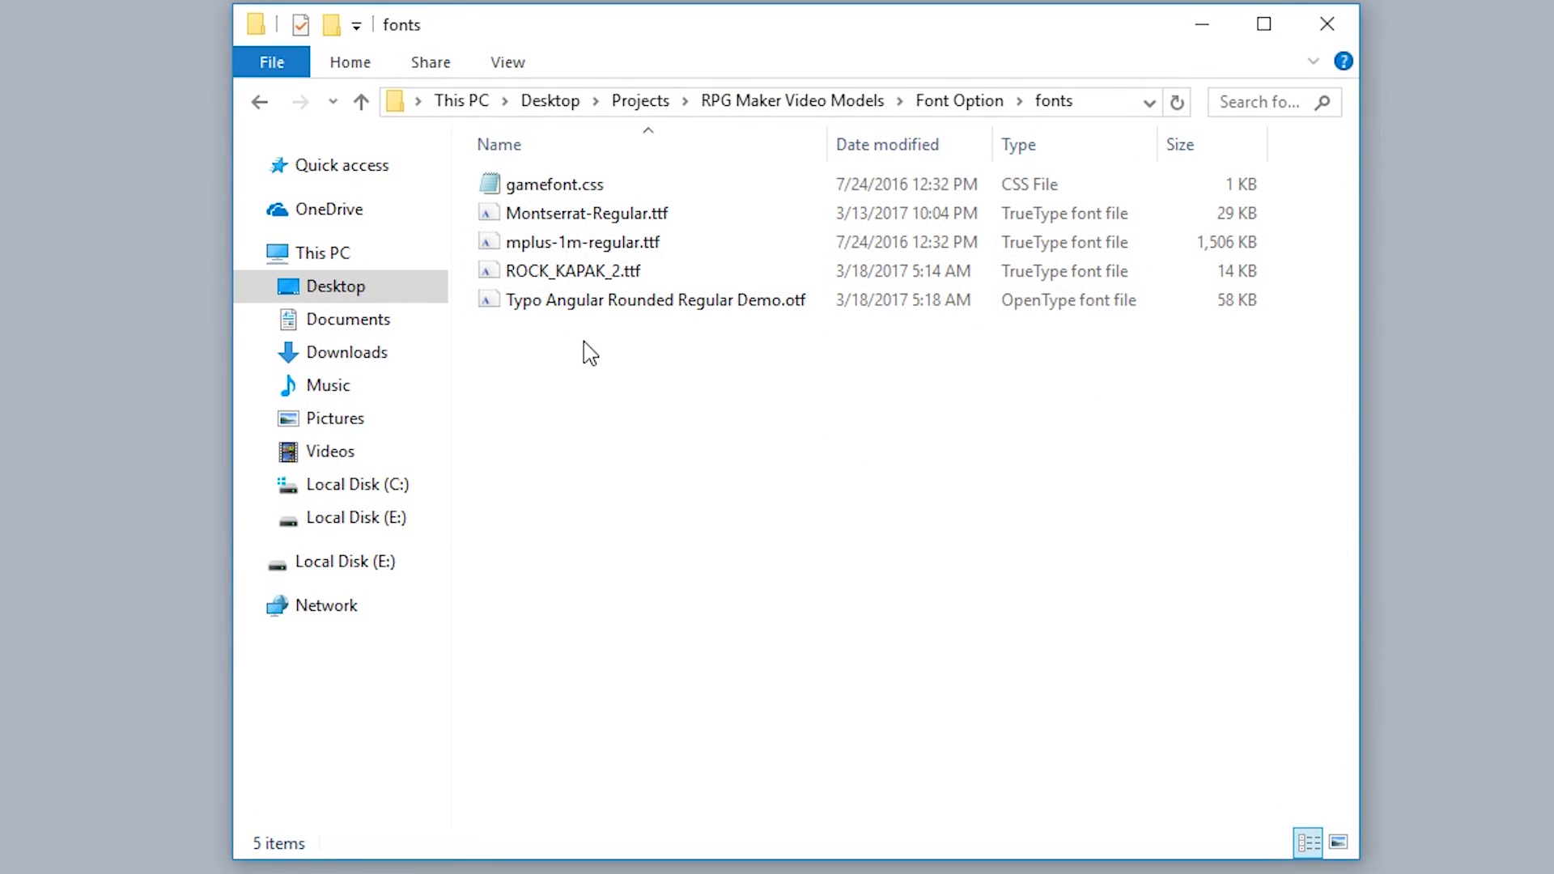
Point out the default mplus-1m-regular.ttf and gamefont.css, then the Typo Angular, Rock Kapak and Montserrat fonts
left_click(579, 249)
left_click(675, 193, "ctrl")
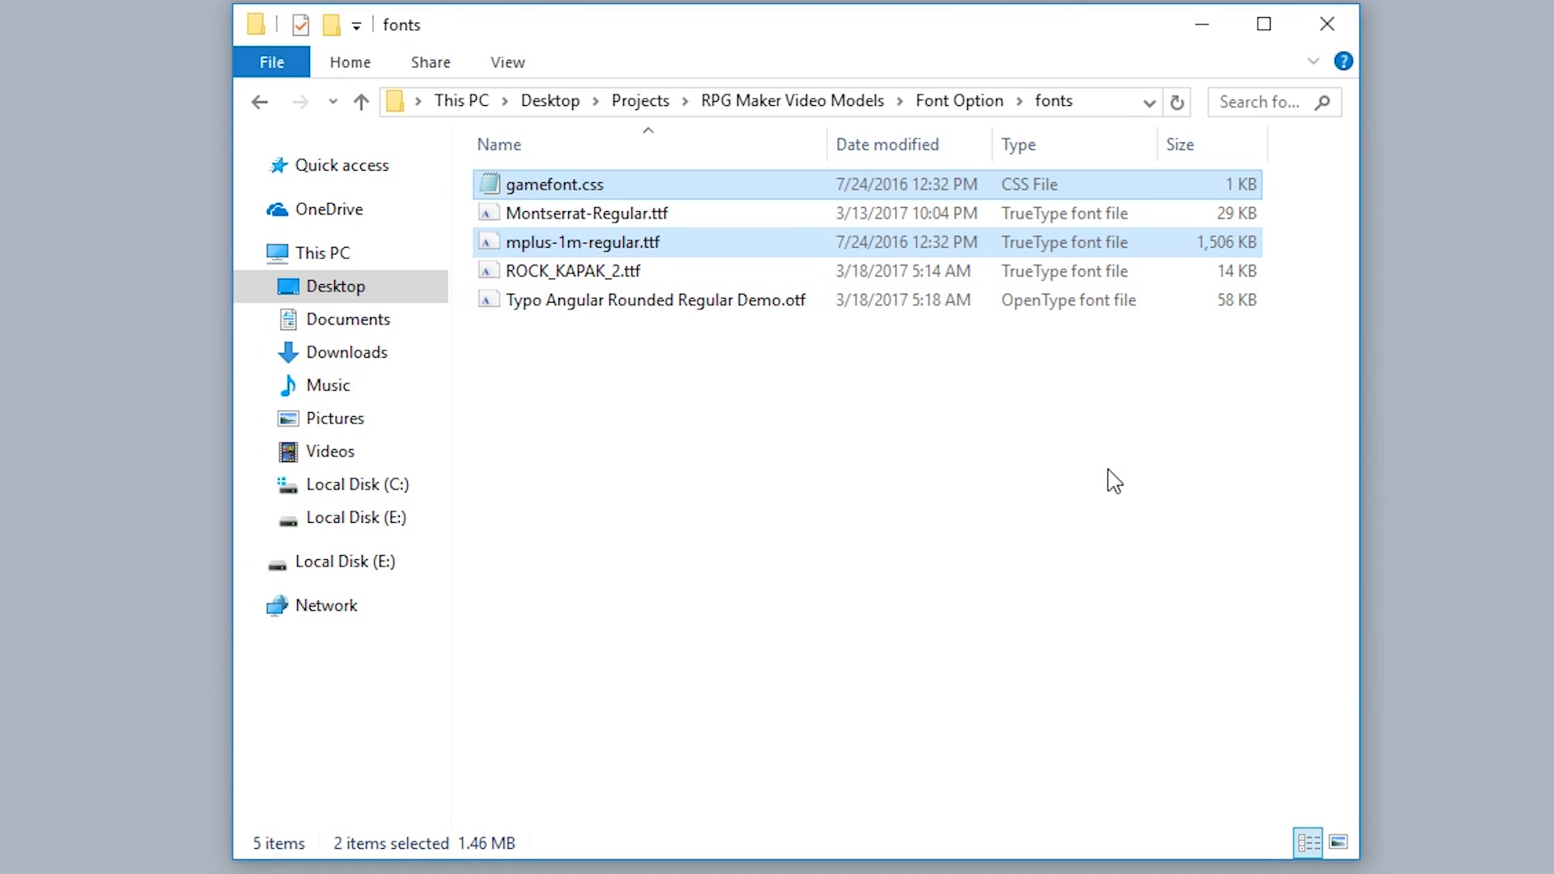
left_click(572, 298)
left_click(570, 271, "ctrl")
left_click(567, 213, "ctrl")
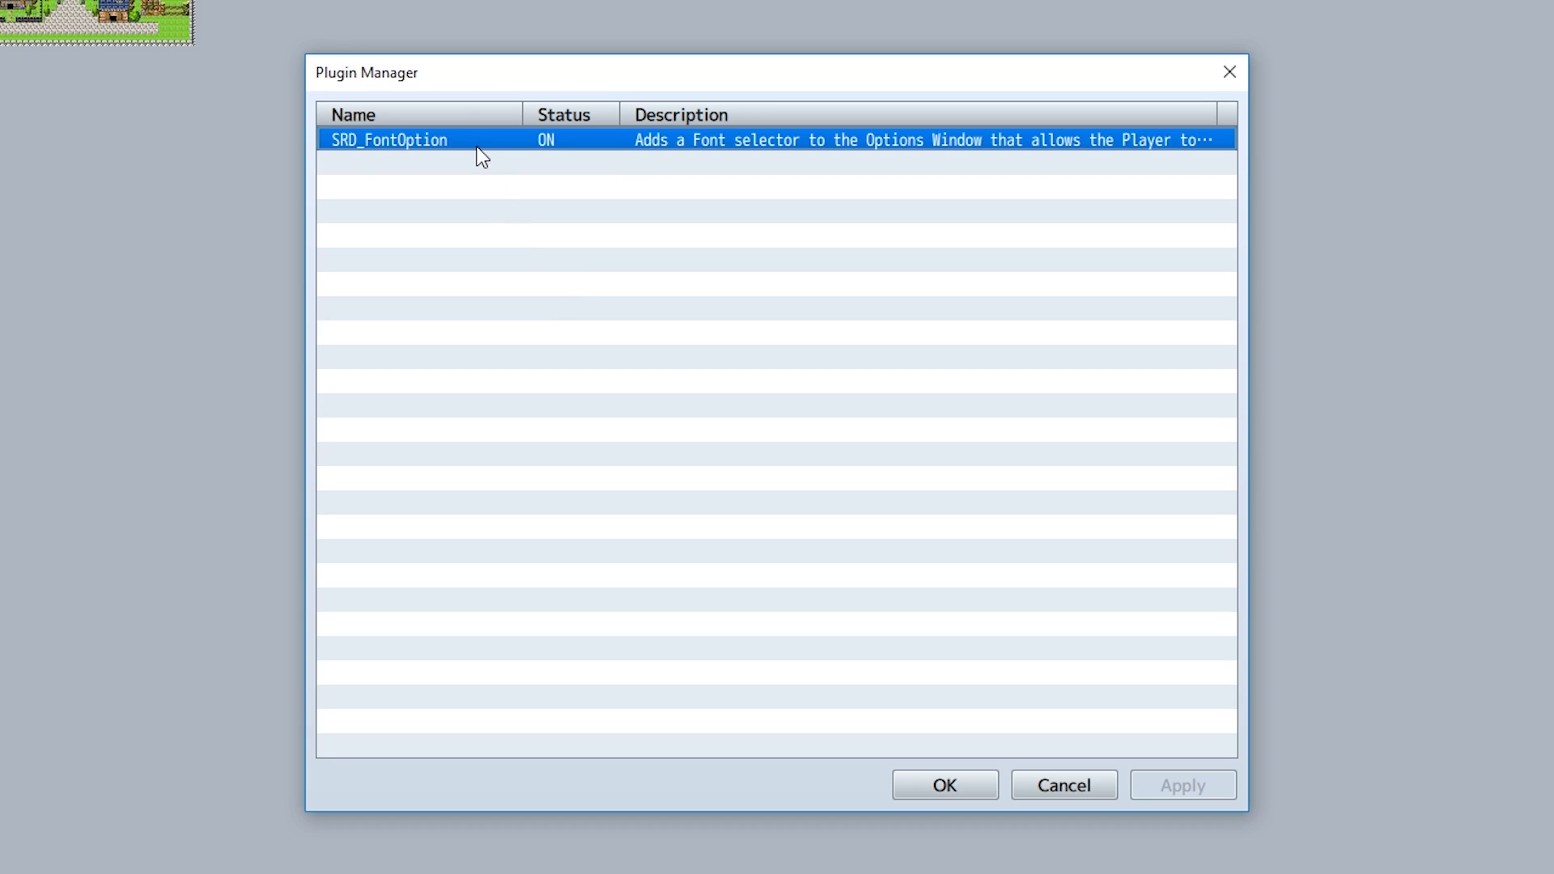
Set SRD_FontOption's Font 1 File to Montserrat-Regular.ttf, copying the name from the fonts folder
double_click(477, 144)
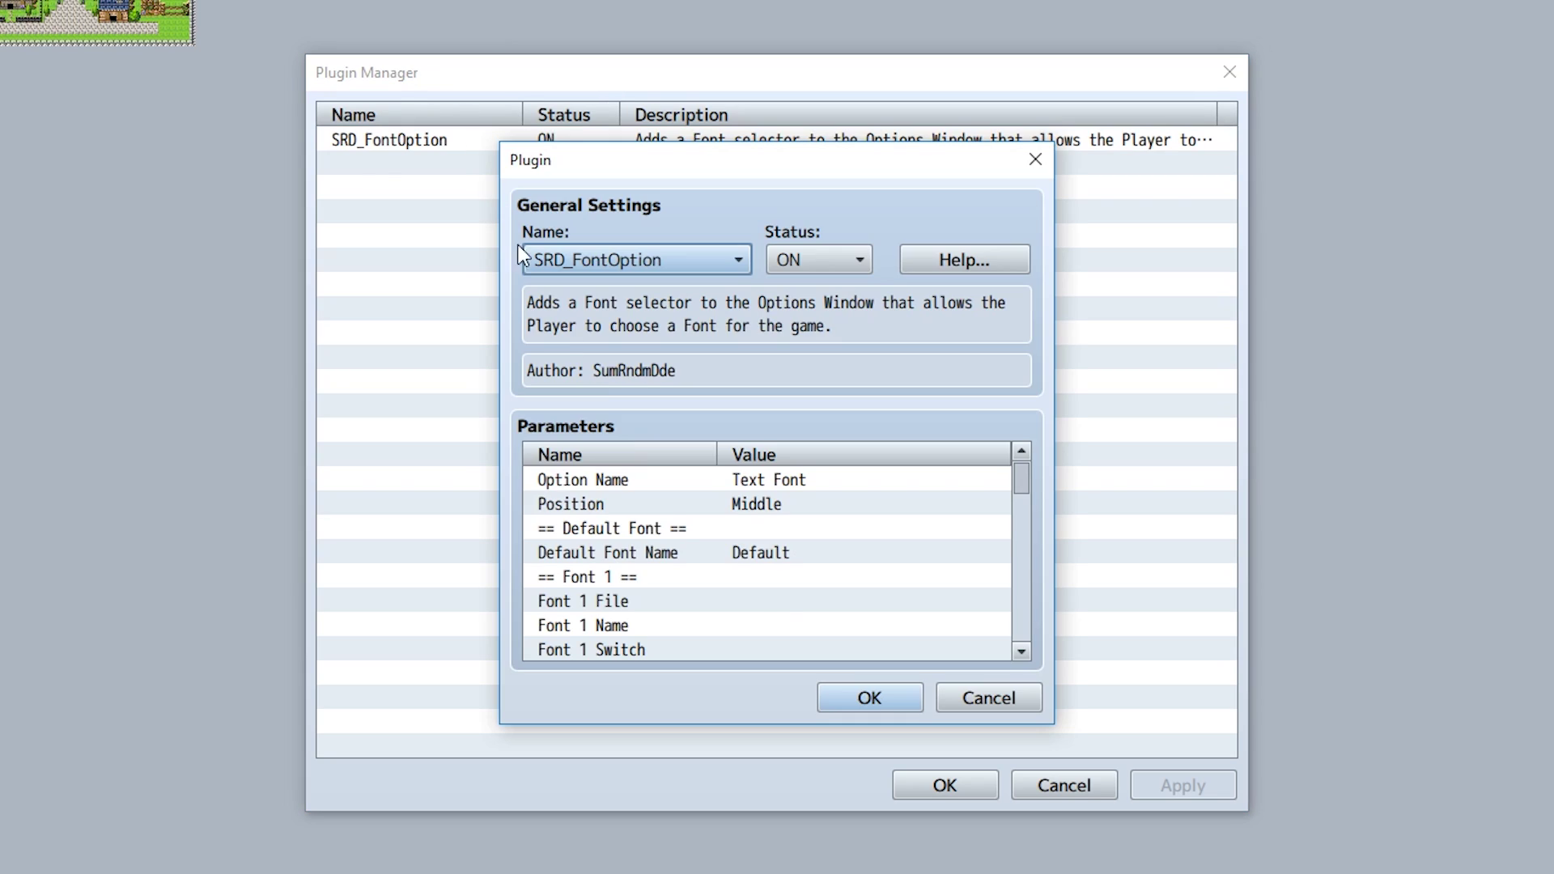
scroll(774, 565, "down", 1)
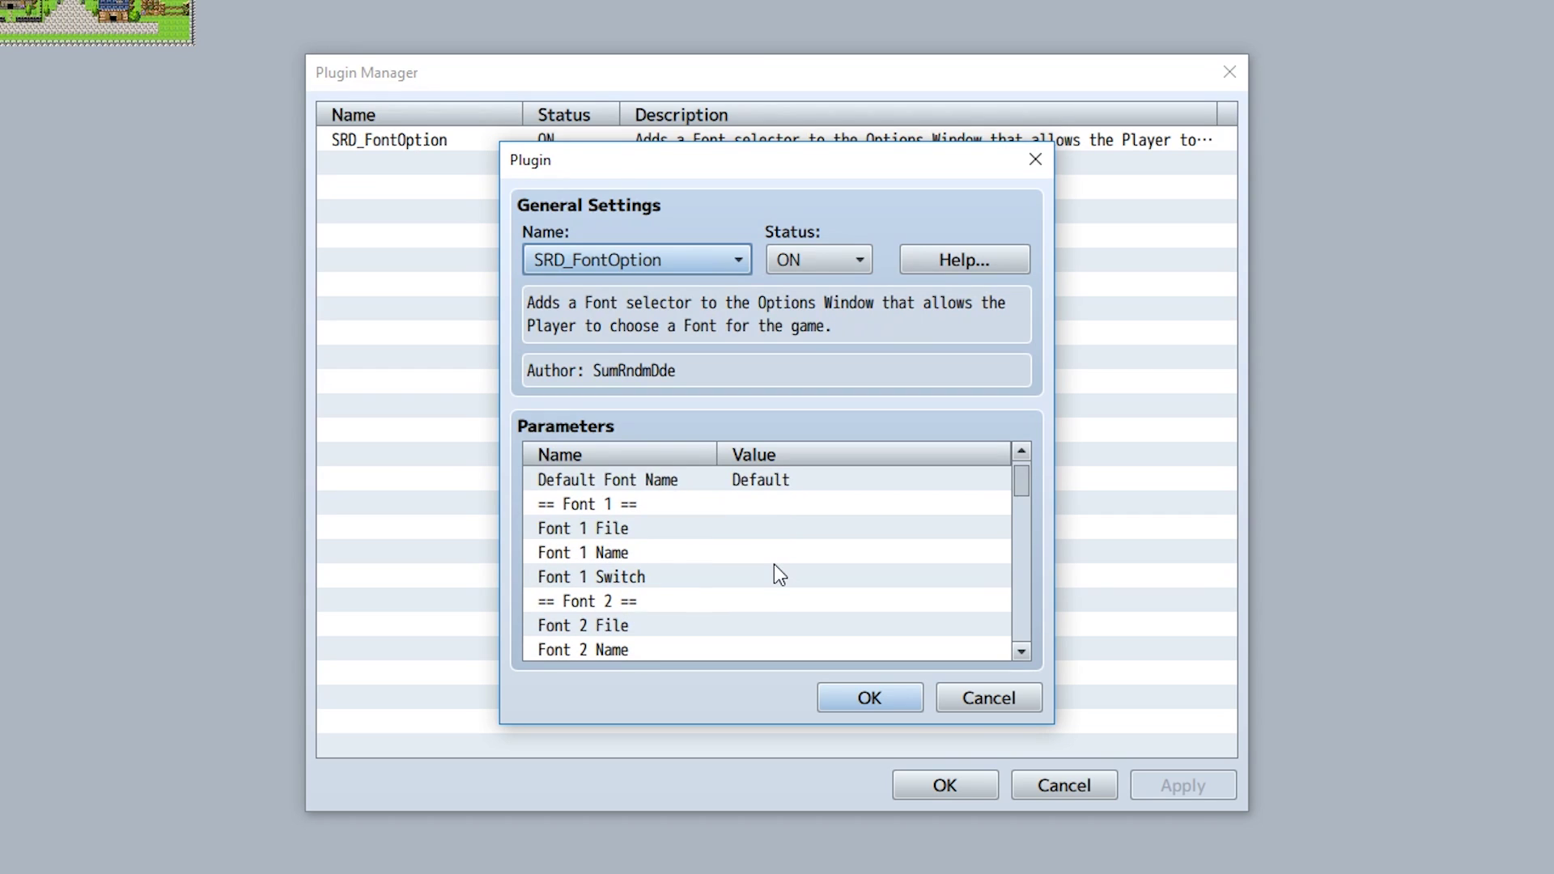
scroll(774, 565, "down", 1)
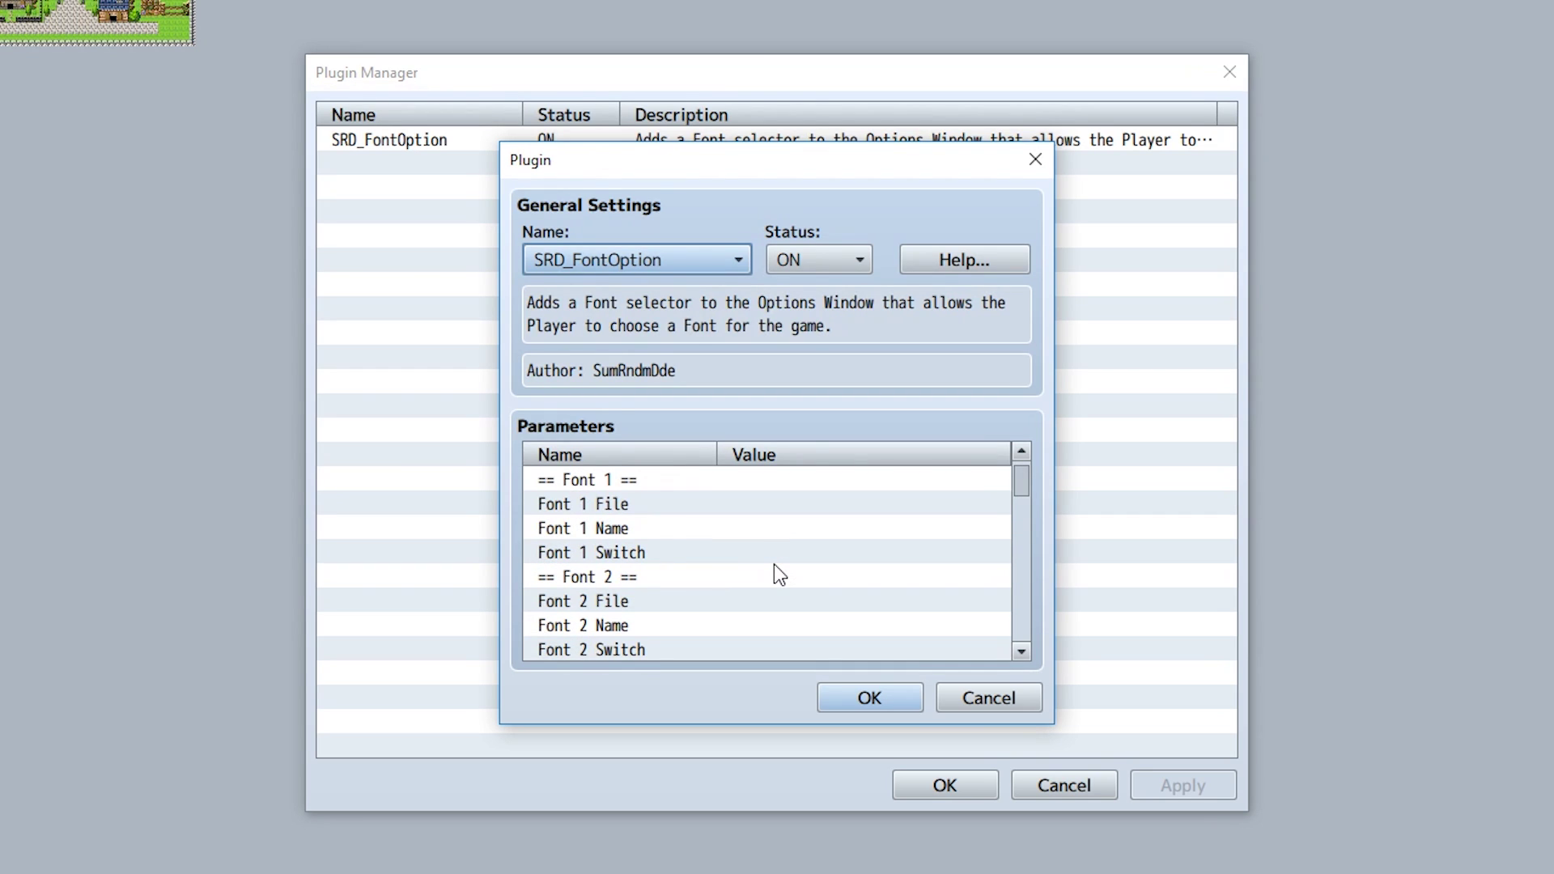
double_click(699, 510)
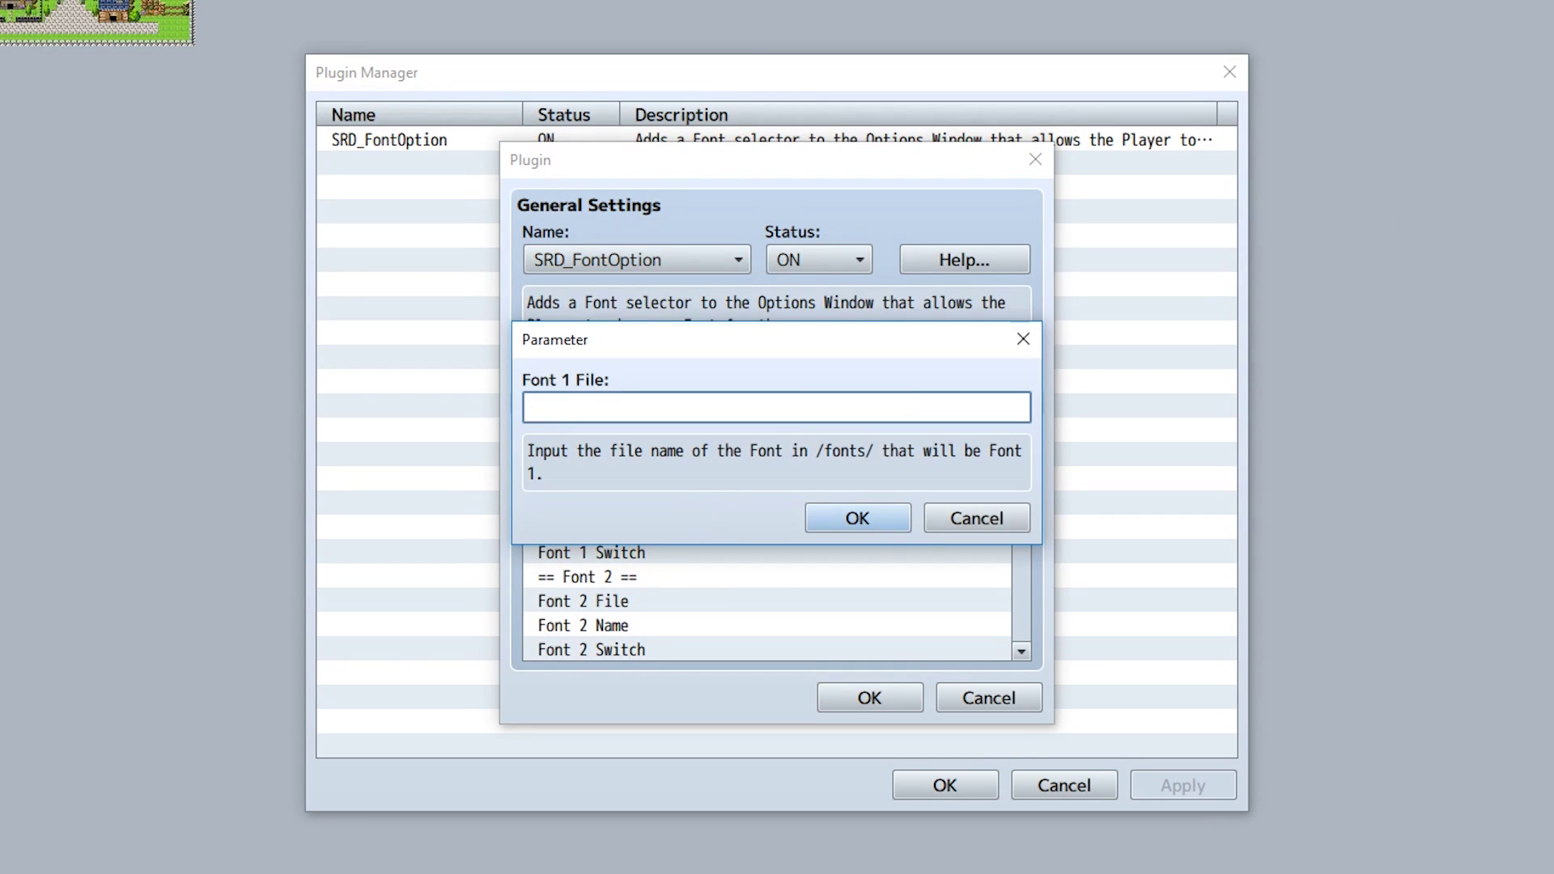
key("alt+Tab")
left_click(225, 458)
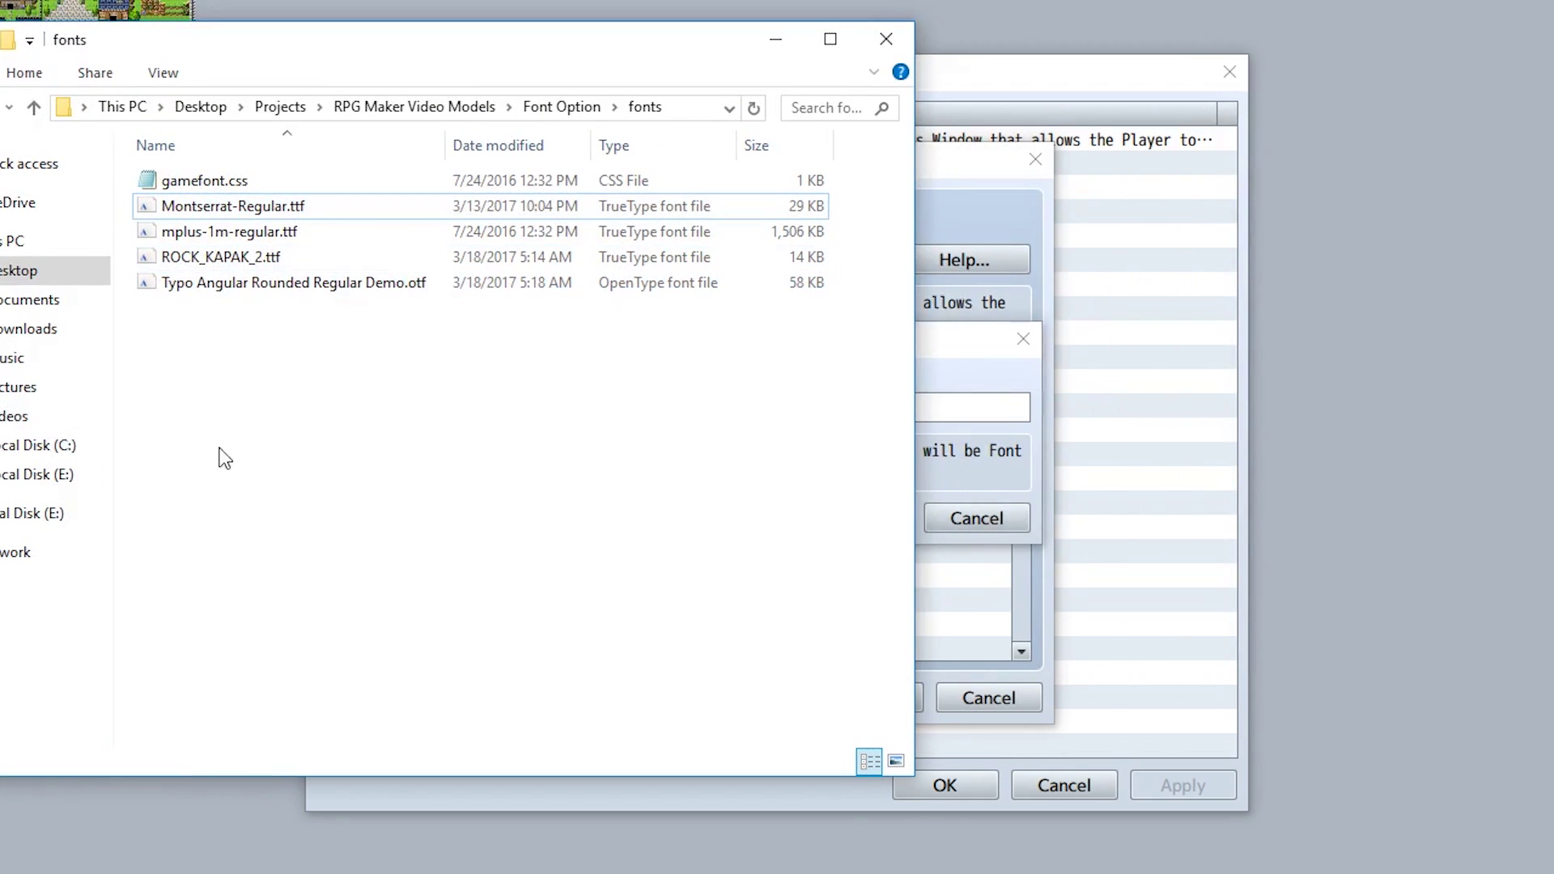
right_click(259, 203)
left_click(413, 669)
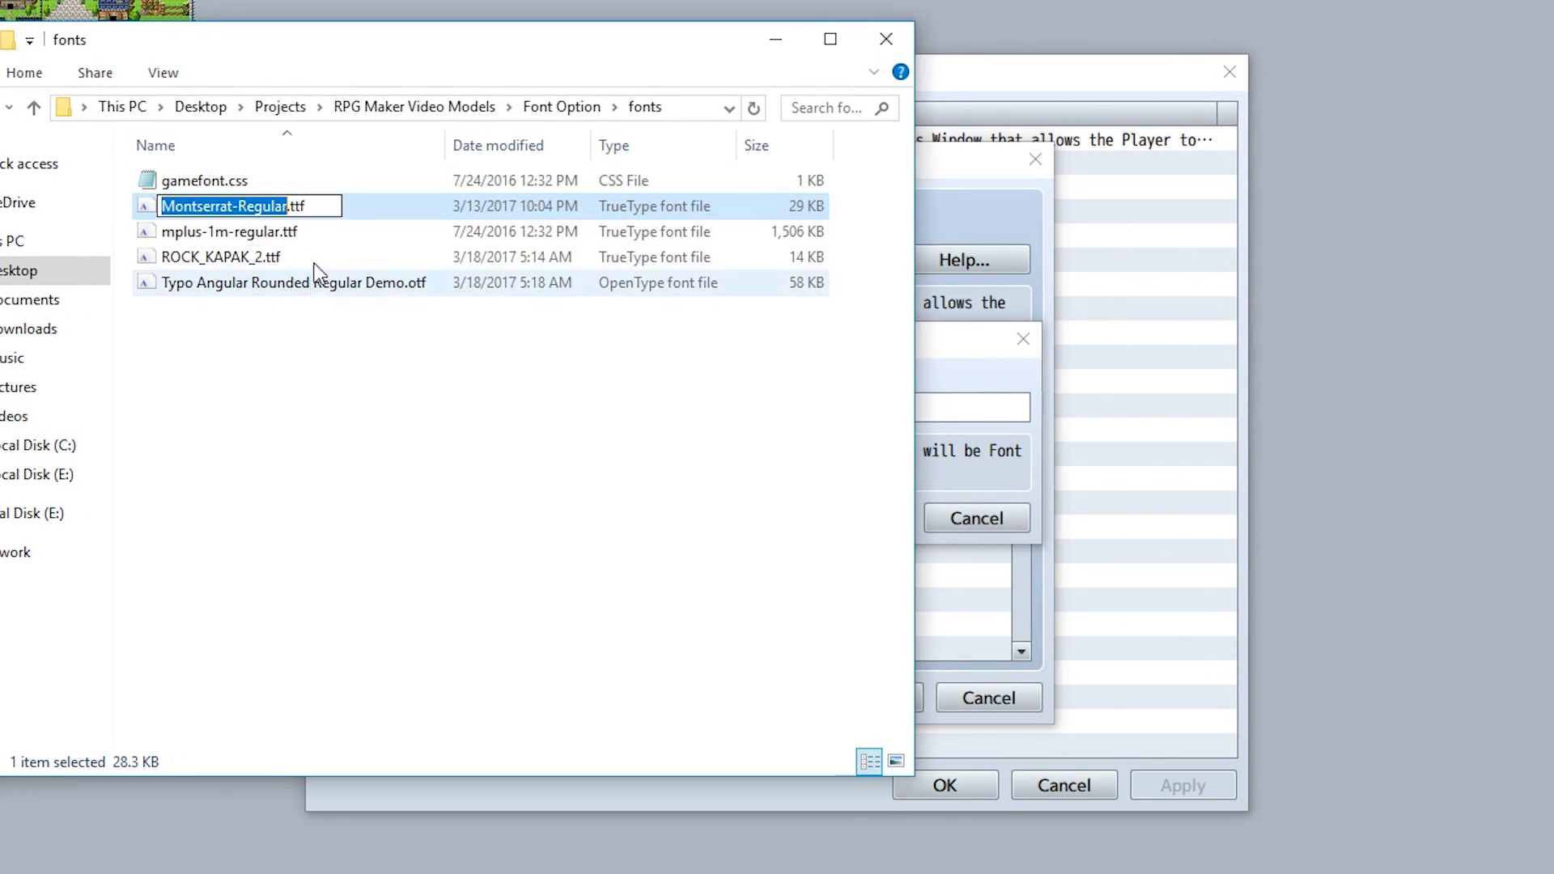
key("ctrl+a")
left_click(885, 40)
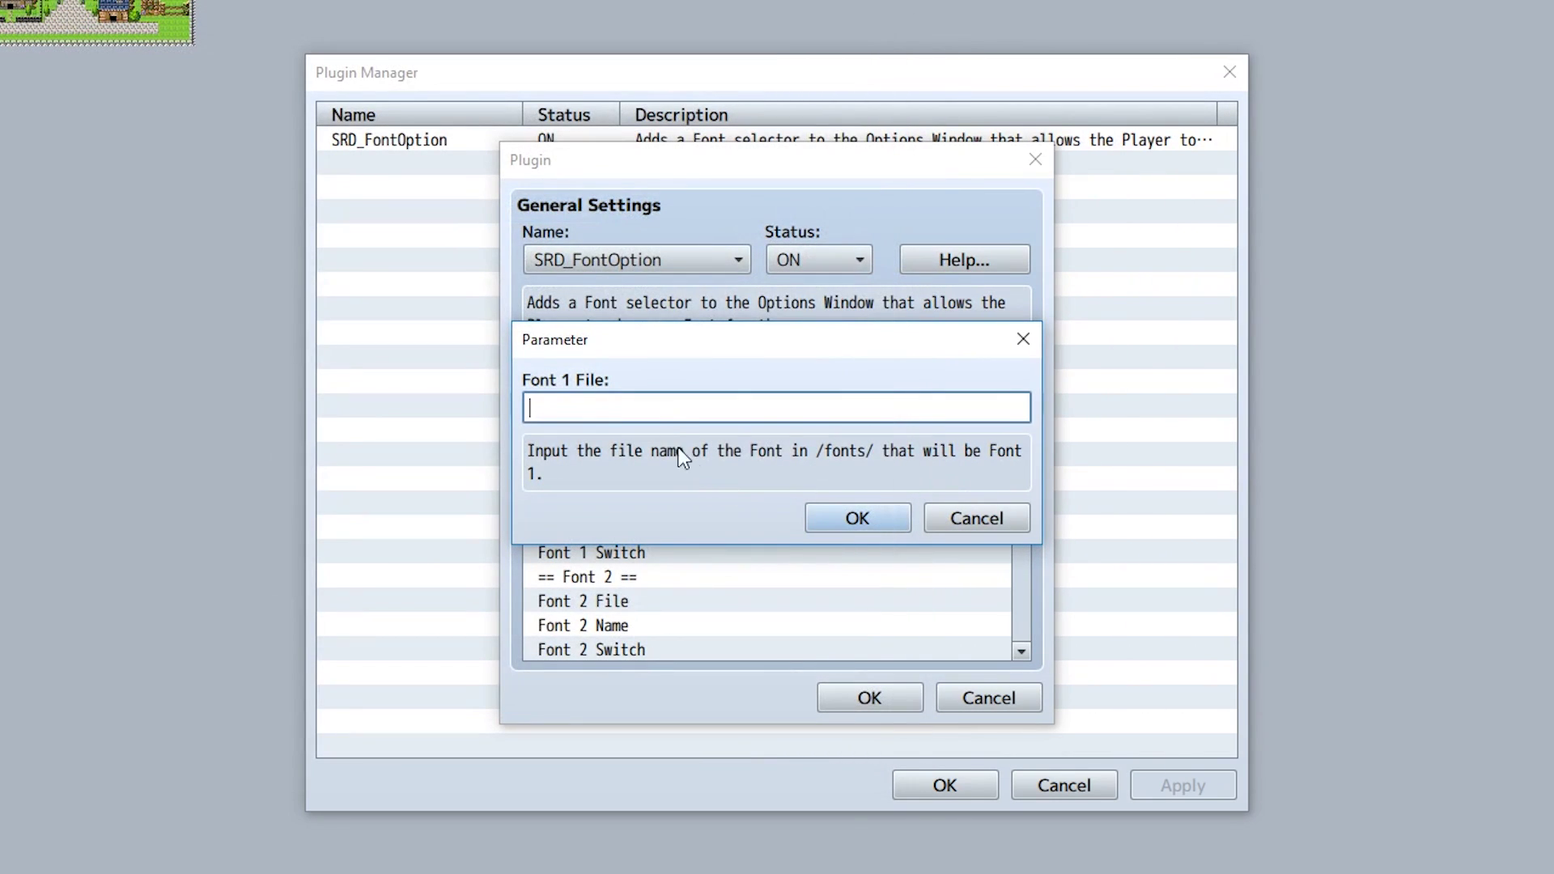
left_click(856, 518)
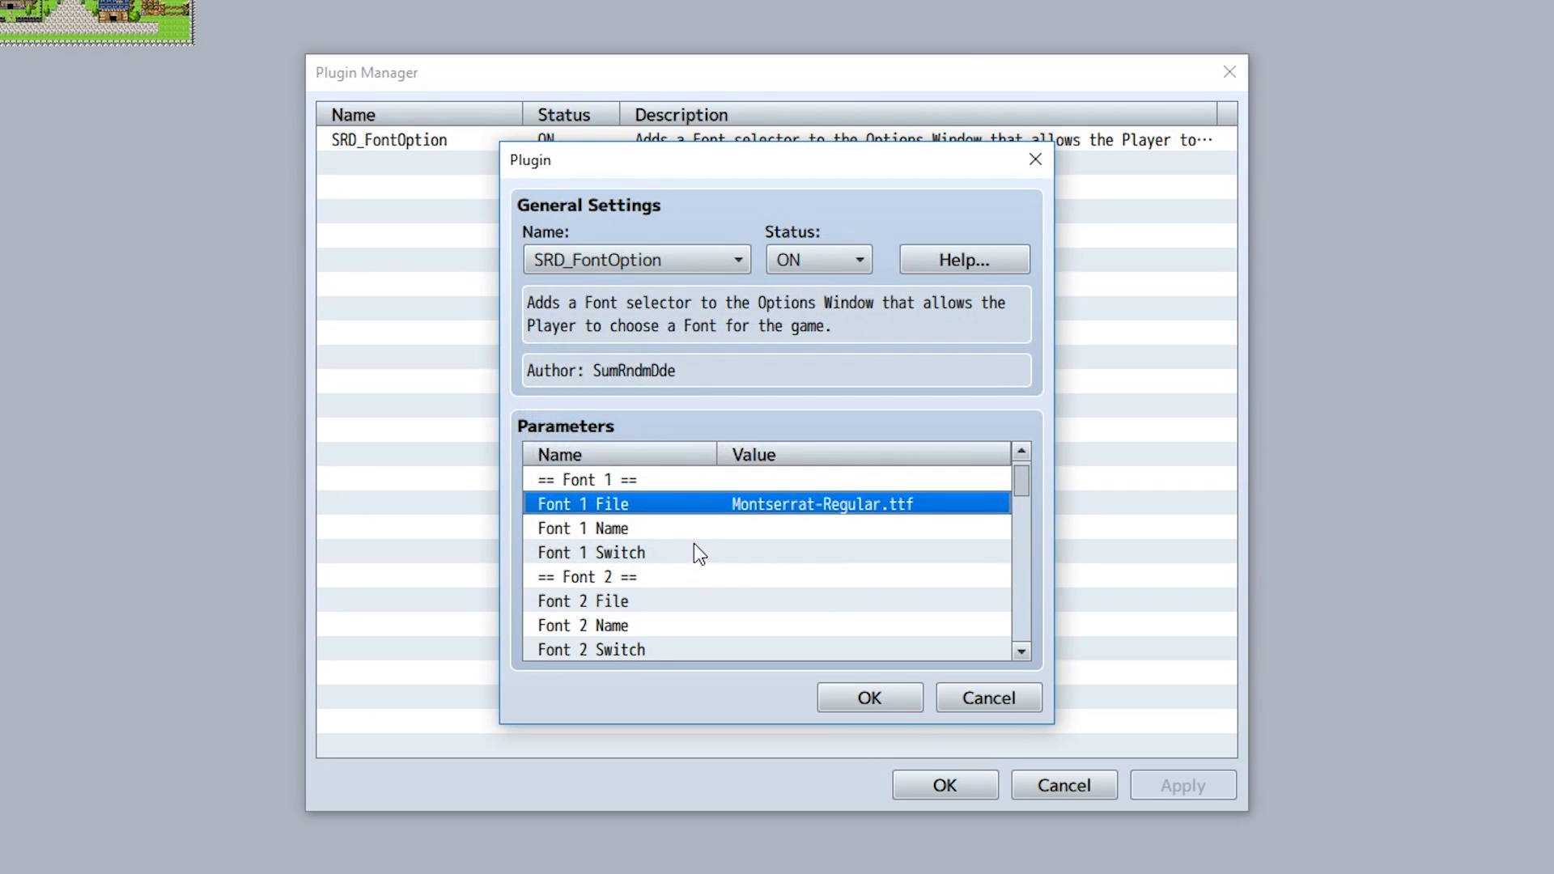
Set Font 1 Name to Montserrat
double_click(678, 531)
type("Mon")
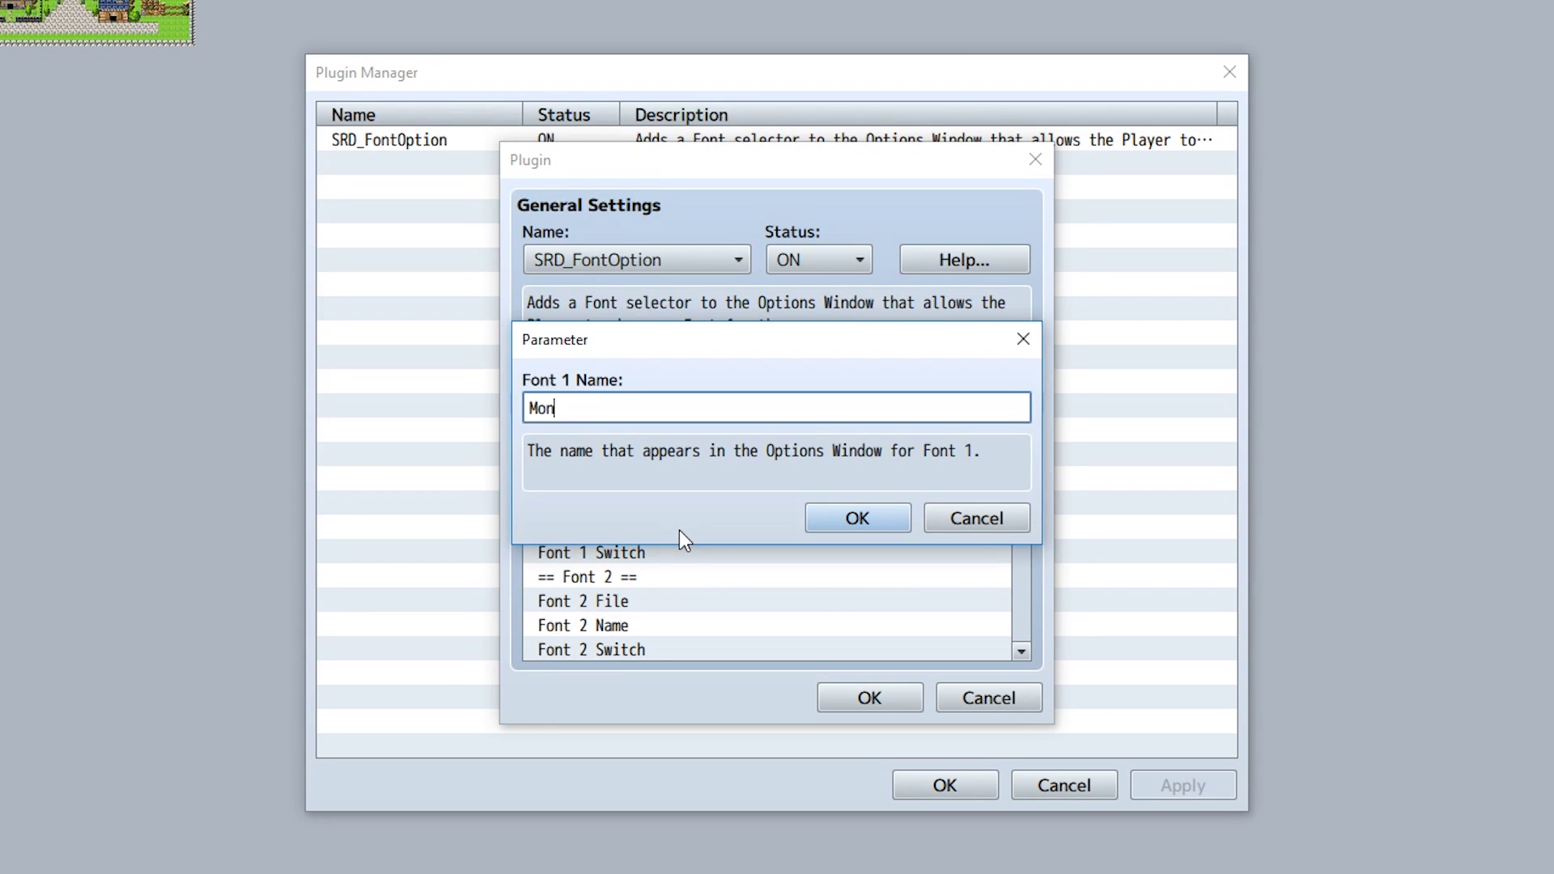
left_click_drag(663, 353, 397, 160)
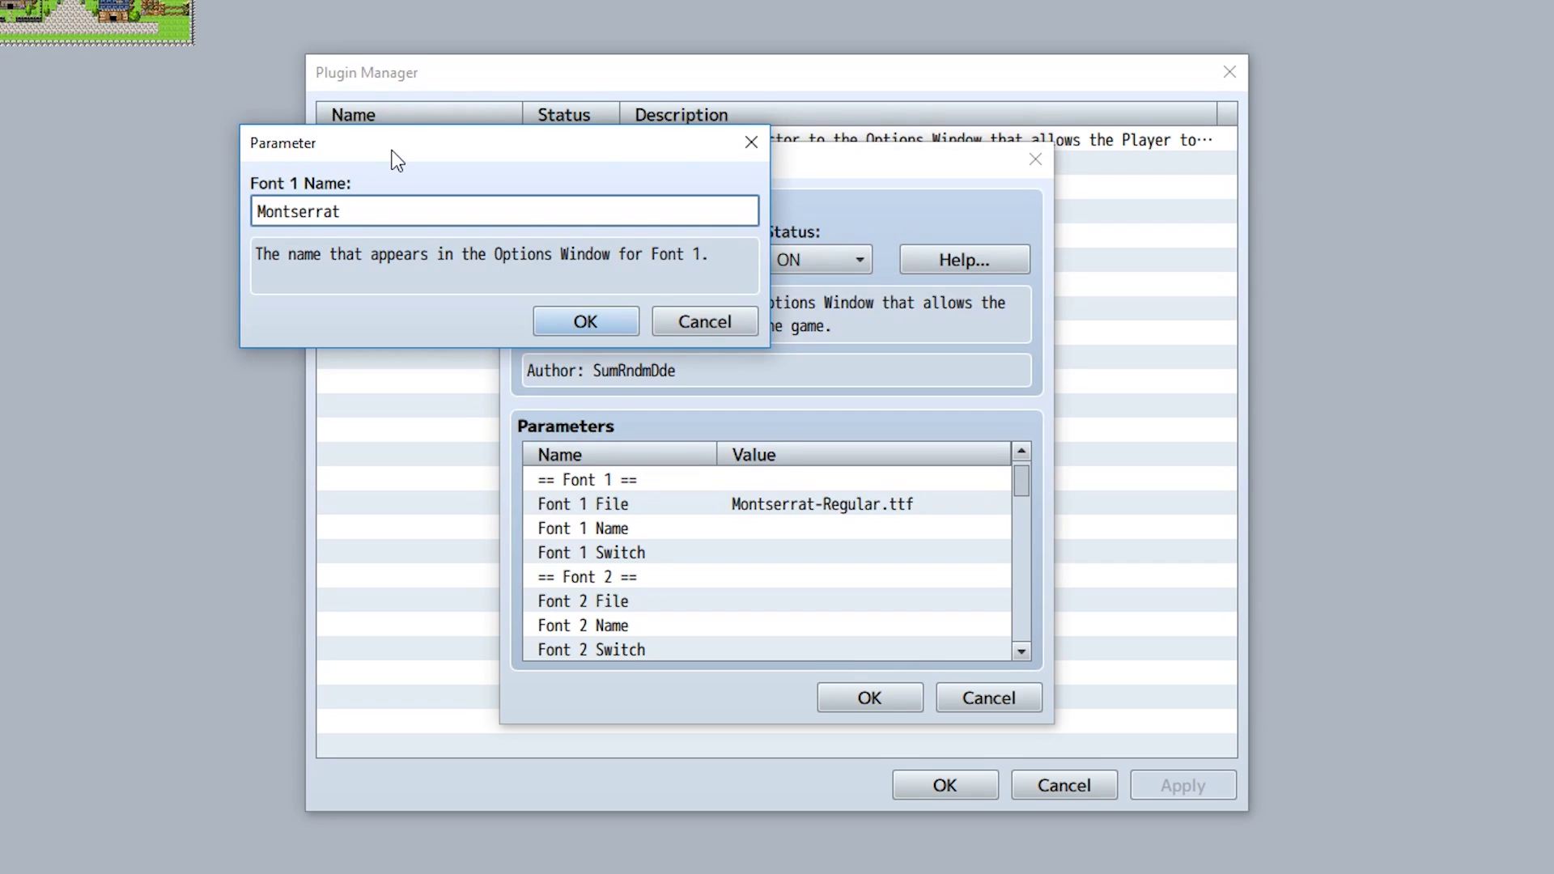
key("Return")
left_click(701, 507)
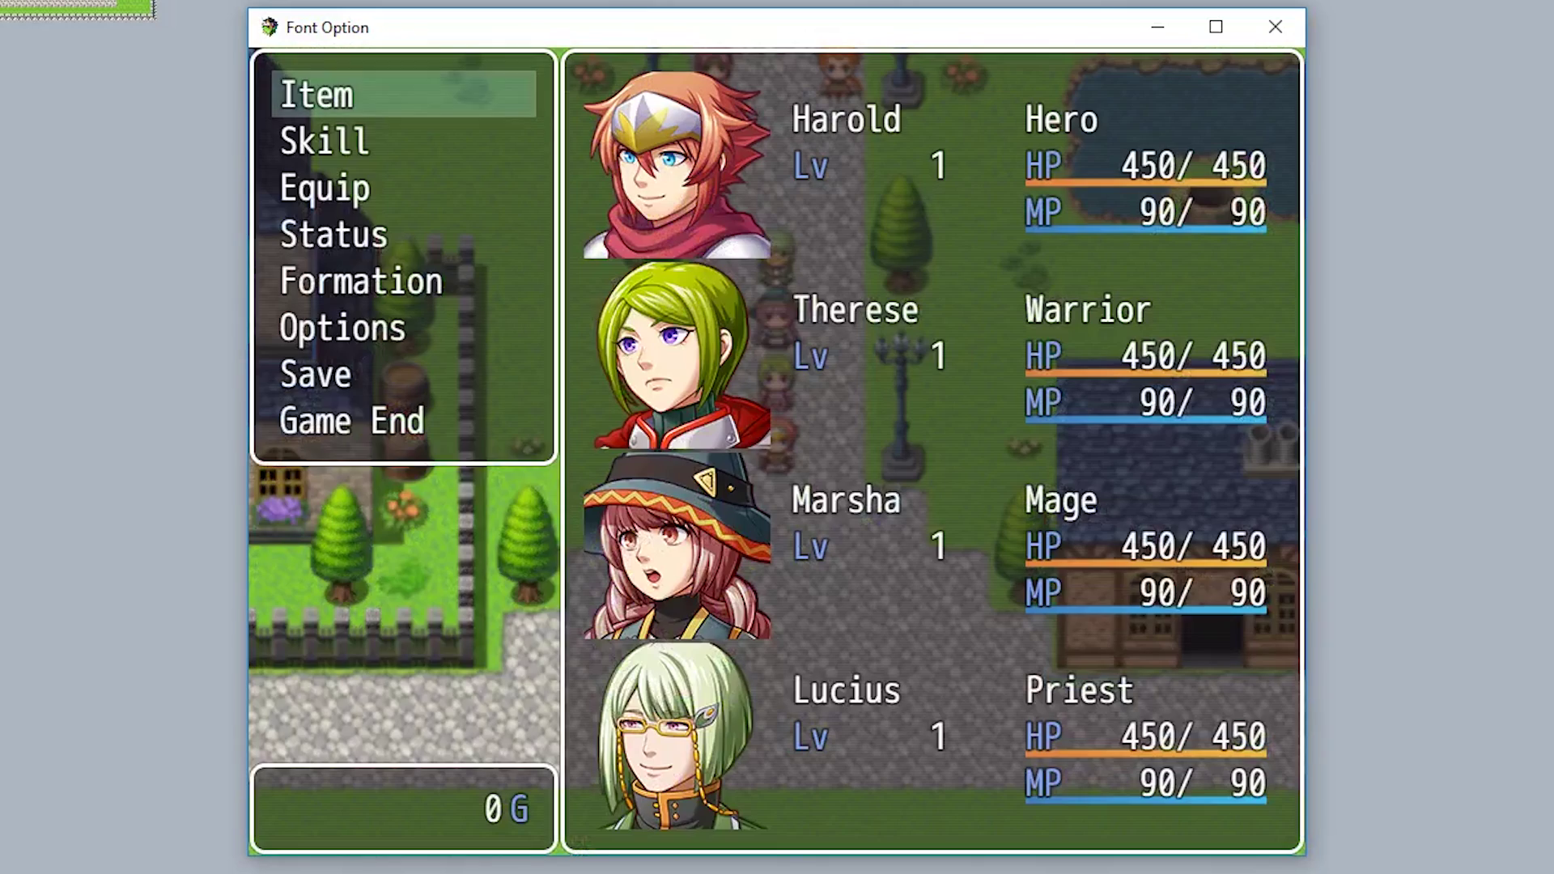
In the game's Options screen, switch Text Font to Montserrat
key("Up")
key("Up")
key("Return")
key("Down")
key("Down")
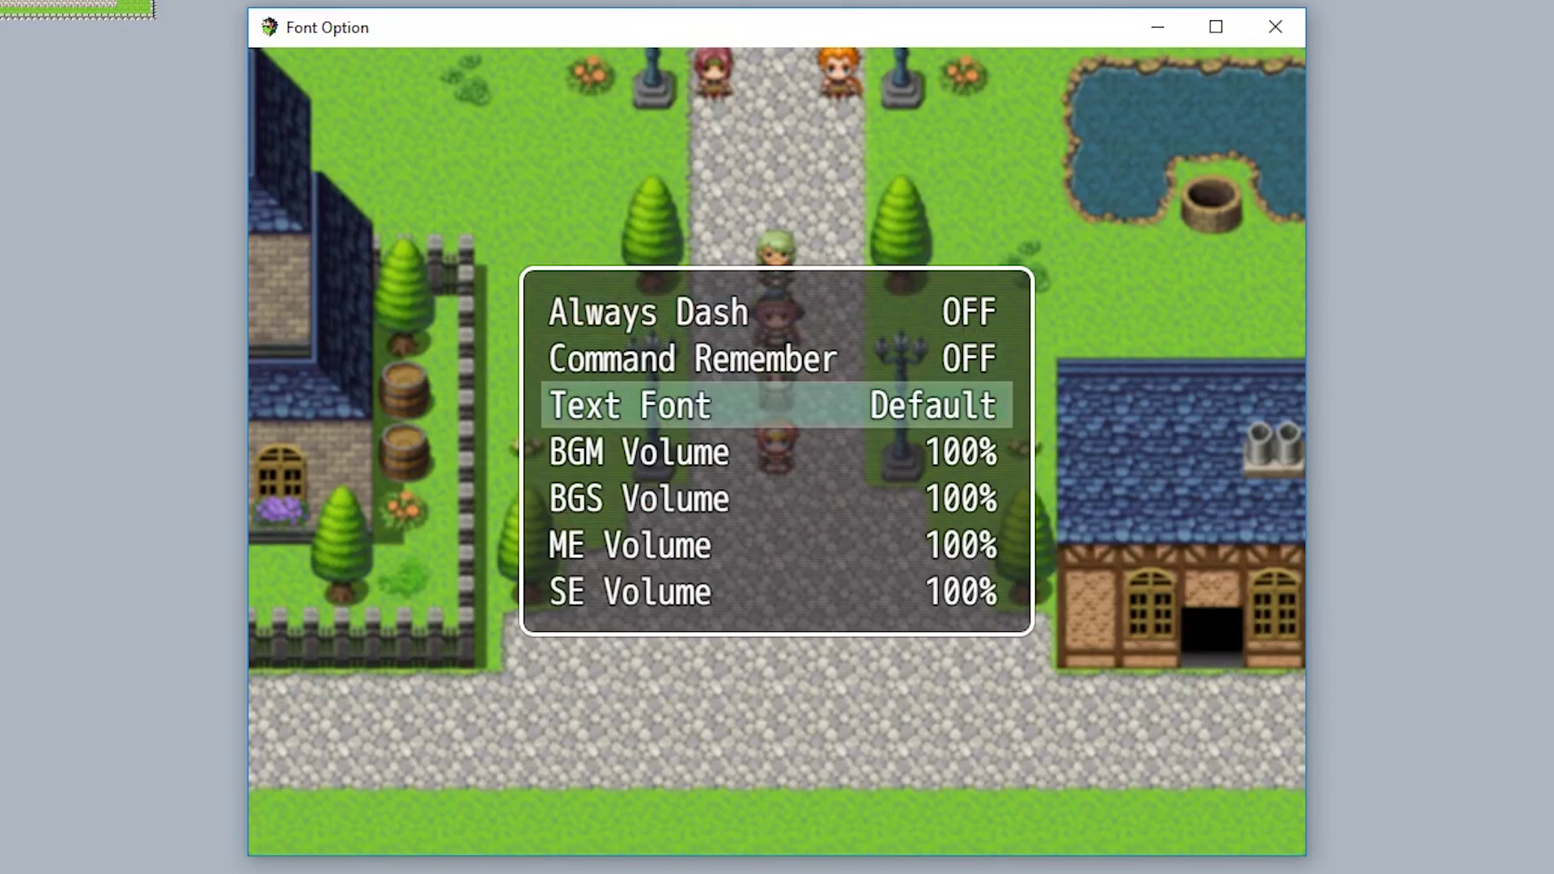
key("Return")
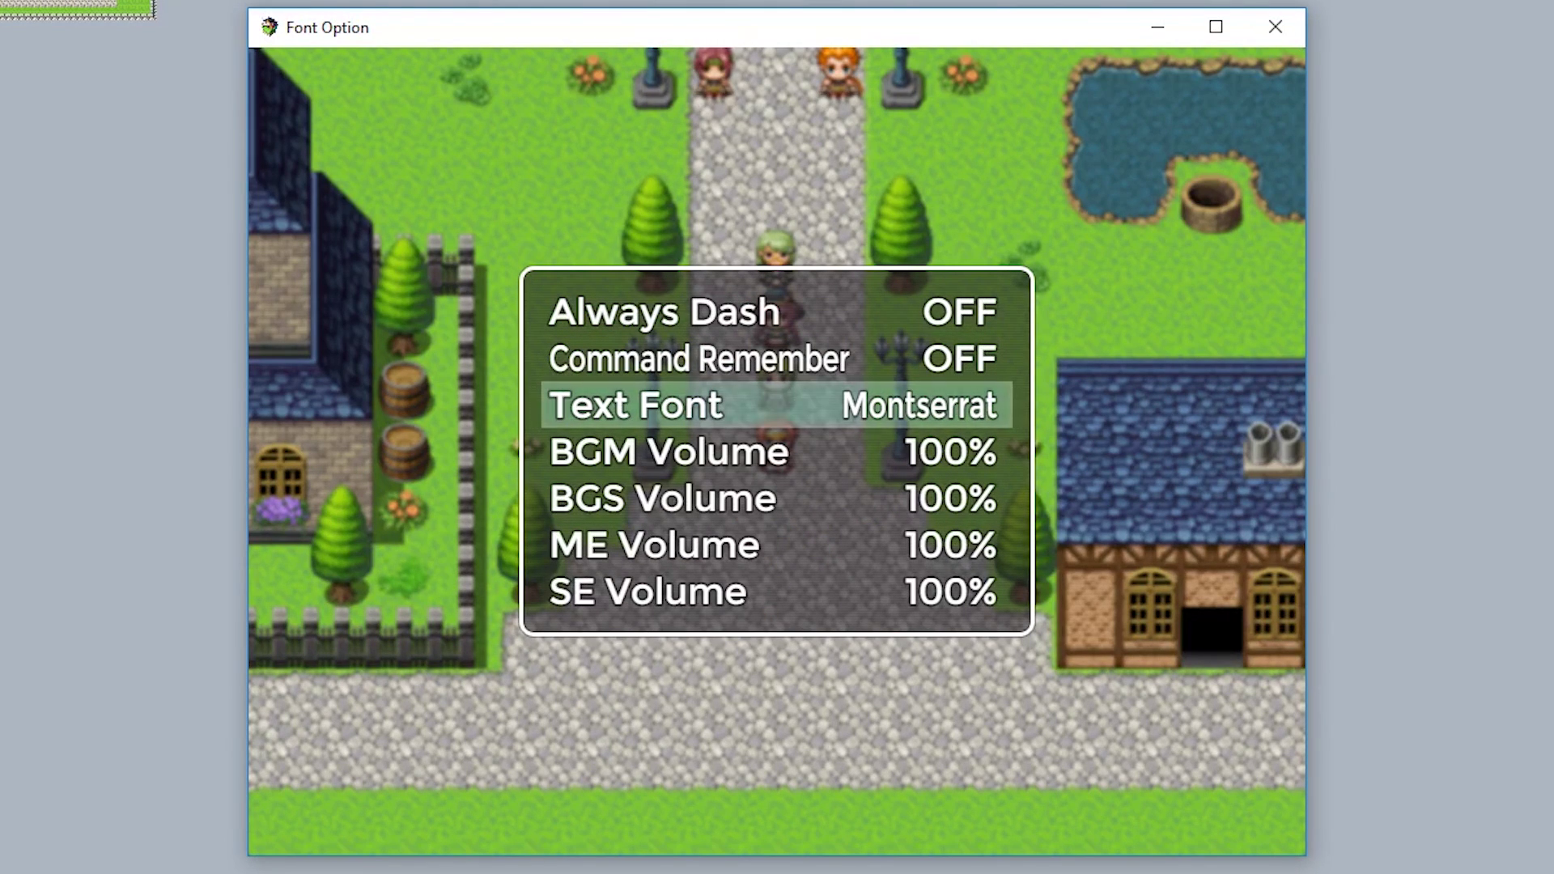
key("Escape")
key("Escape")
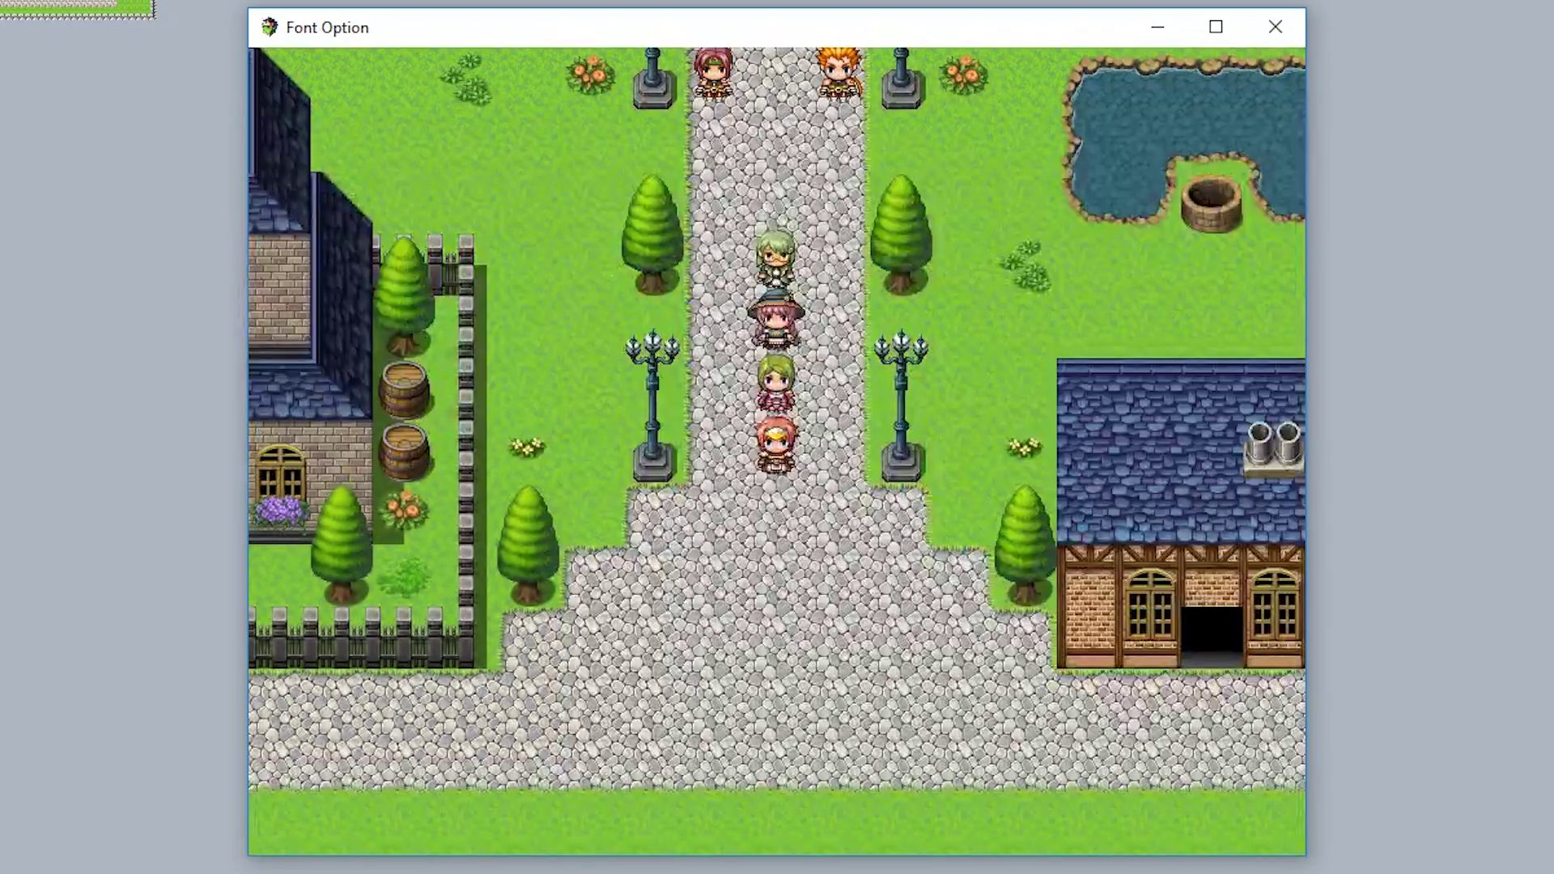
Walk the party up, reopen Options and cycle the Text Font value to another font
key("Up")
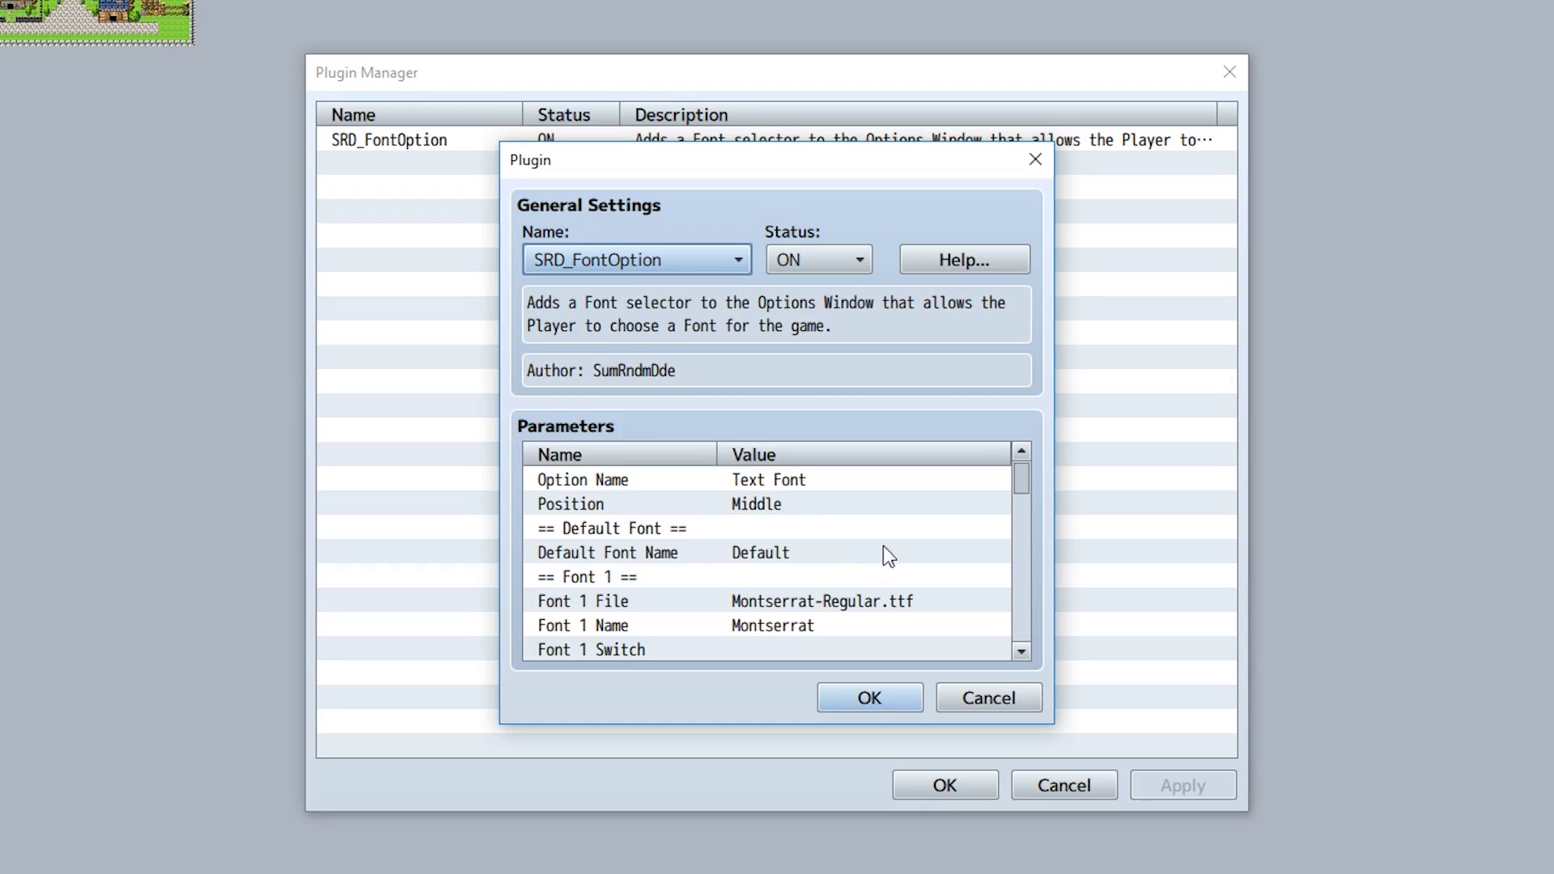
scroll(839, 562, "down", 3)
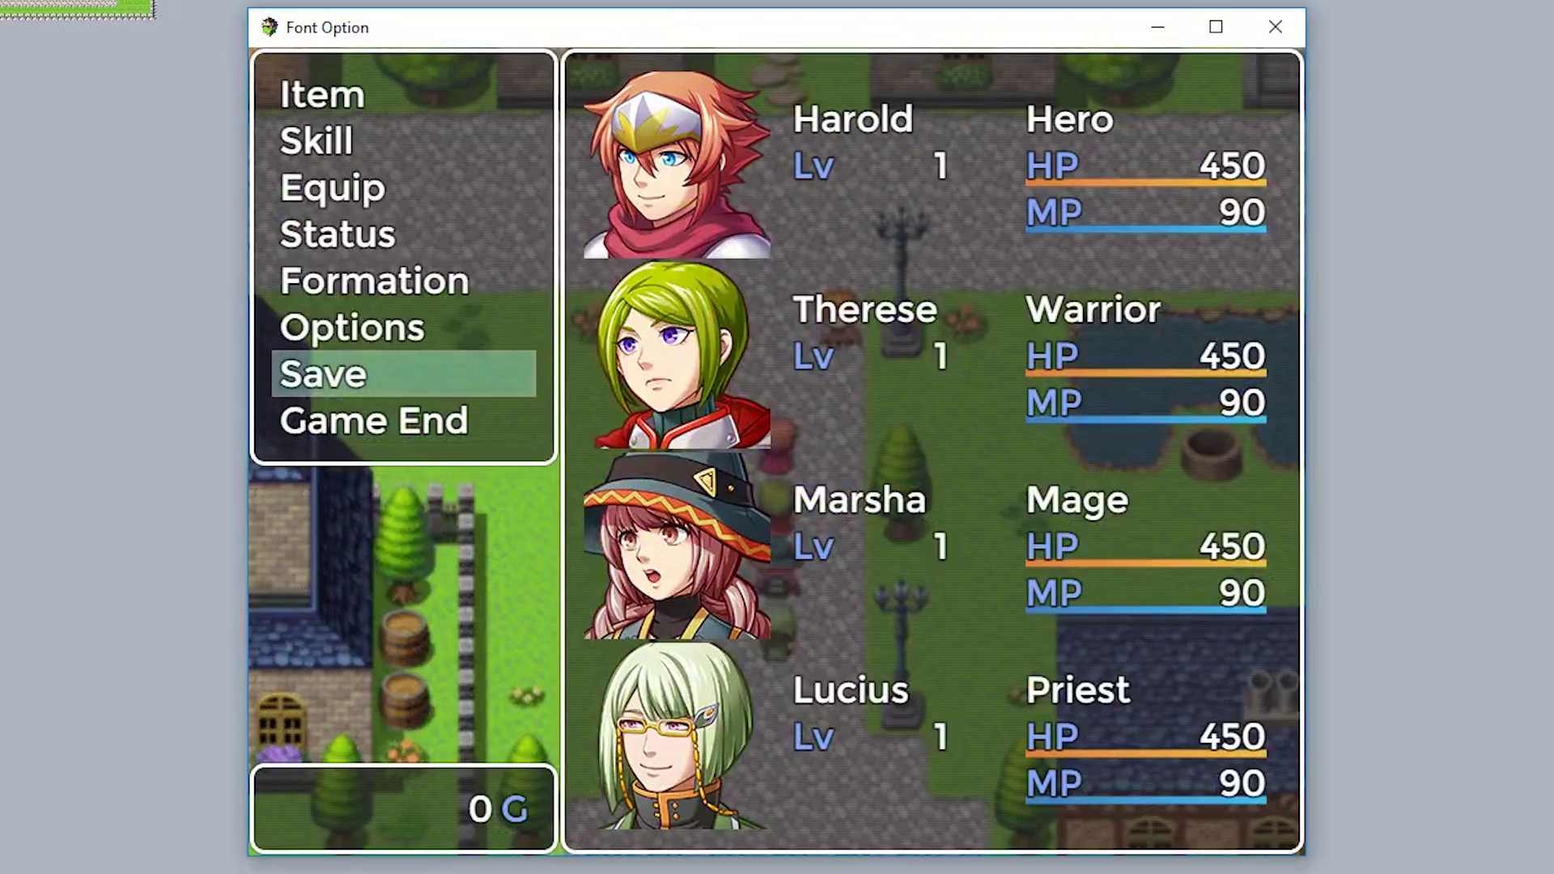
key("Up")
key("Return")
key("Down")
key("Down")
key("Right")
key("Right")
key("Right")
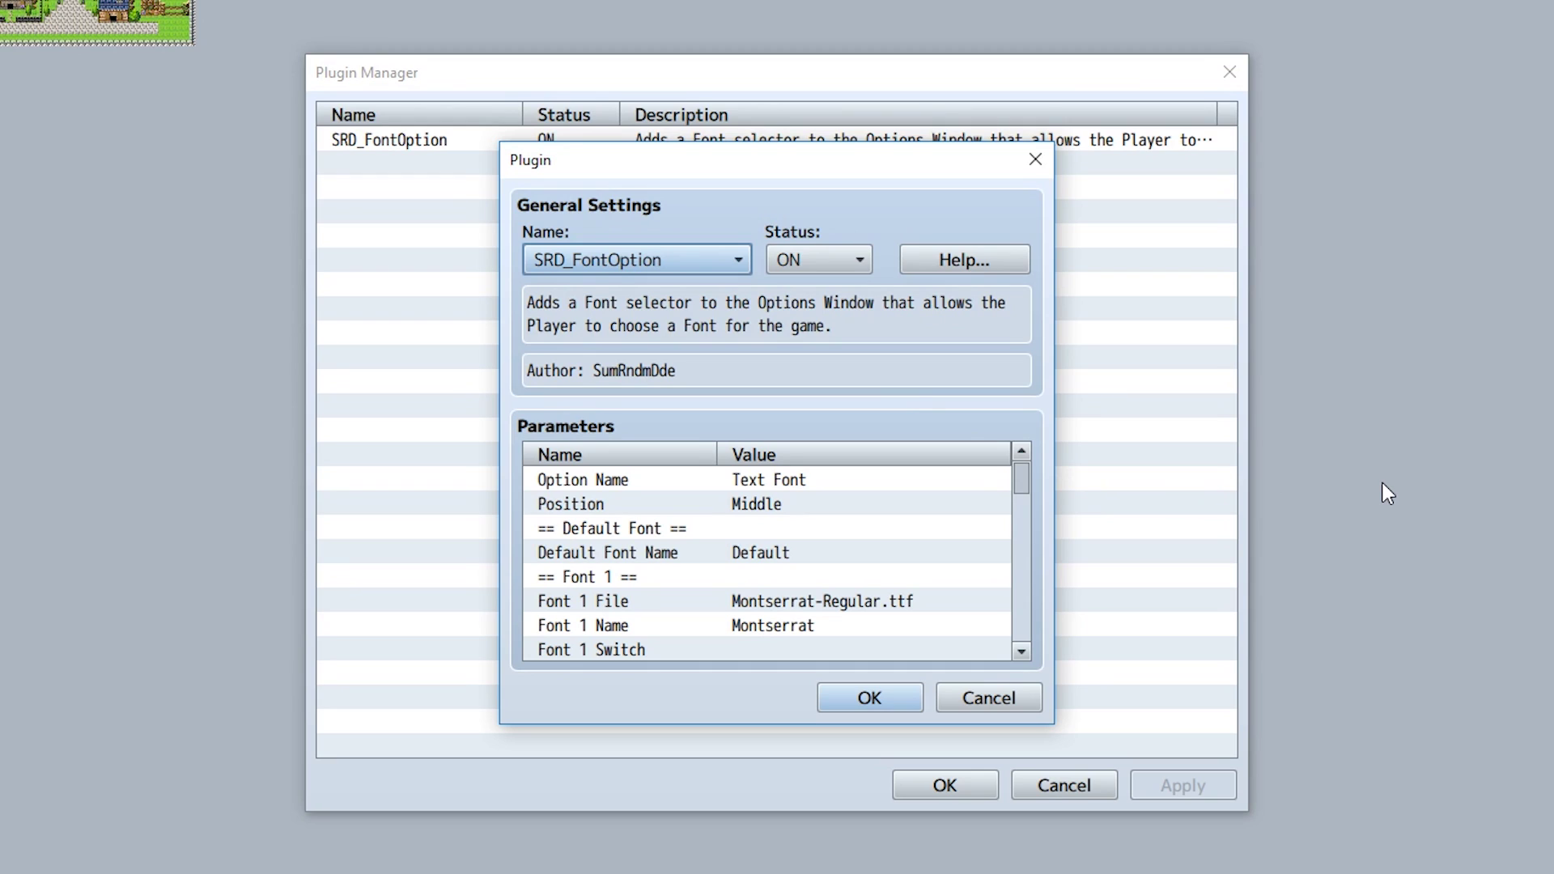
Set the Font 1 Switch parameter to 3
scroll(888, 571, "down", 2)
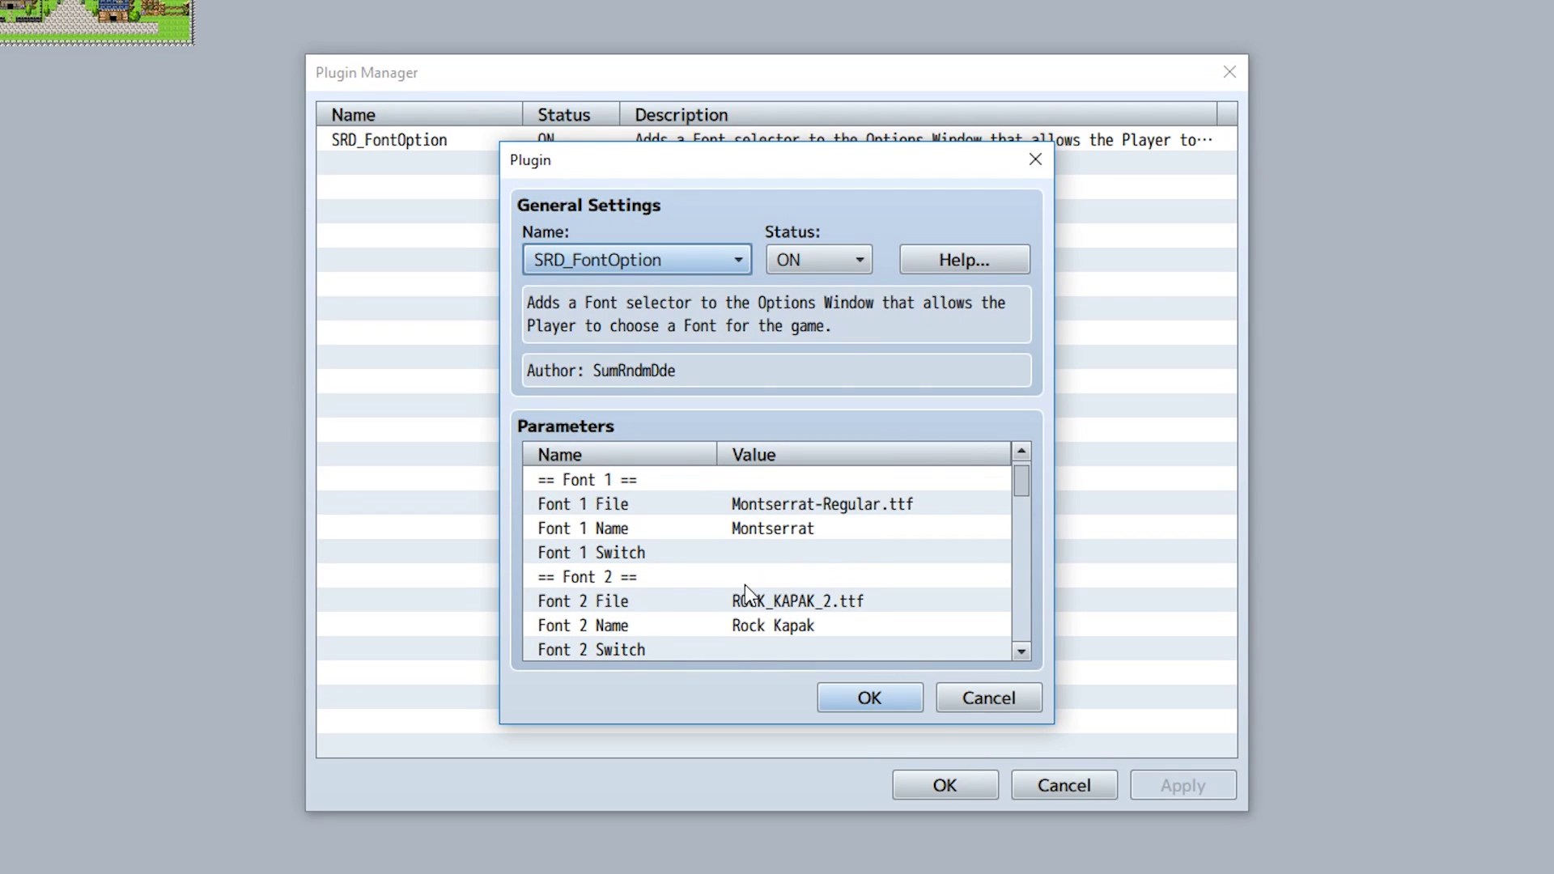
double_click(682, 553)
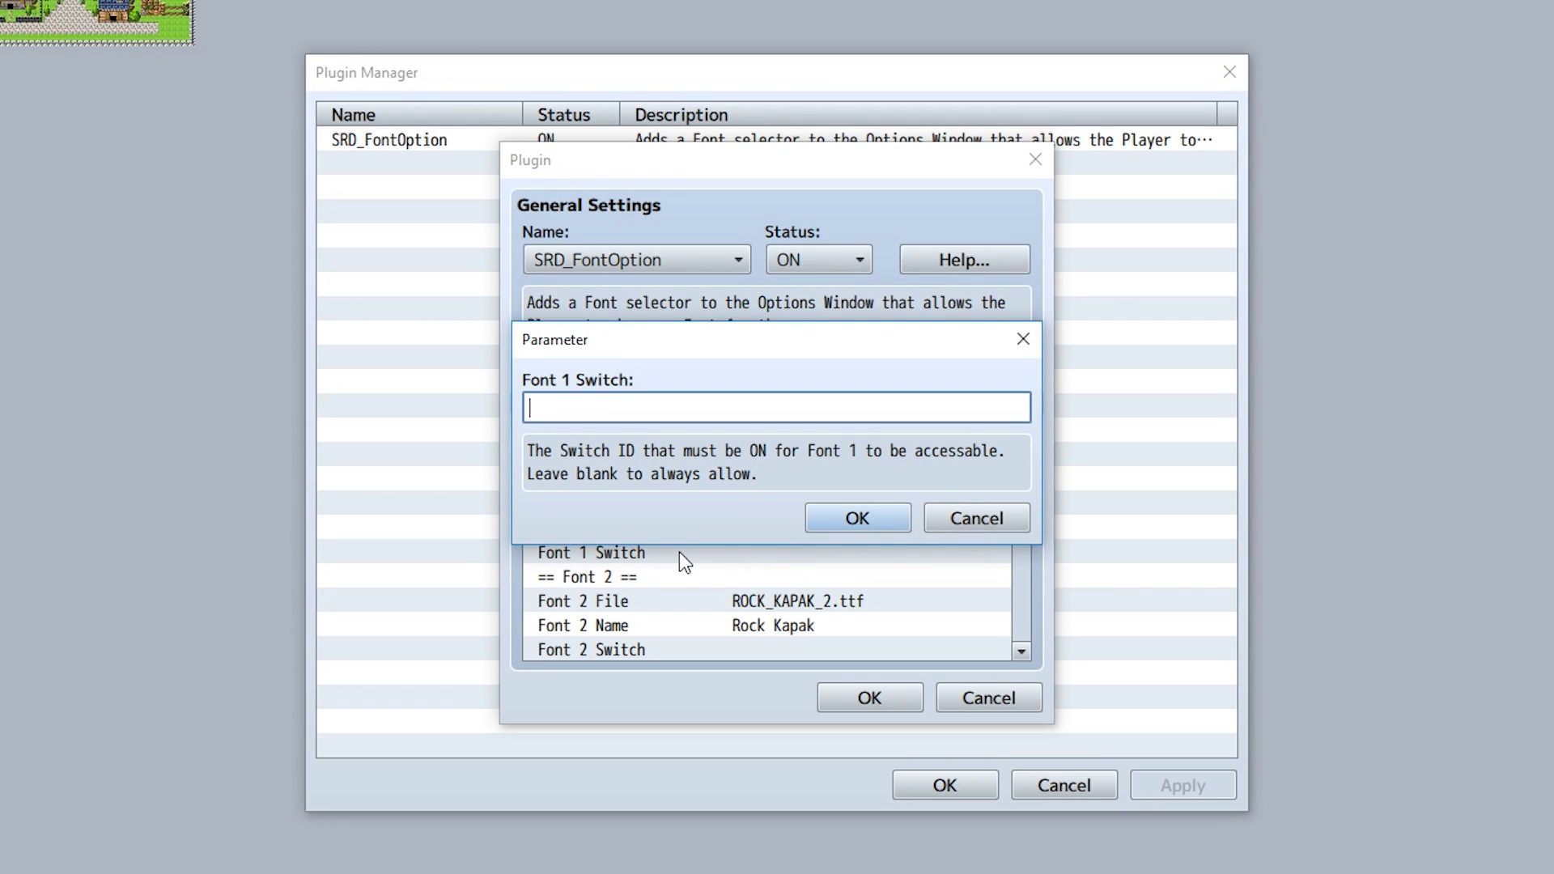
type("3")
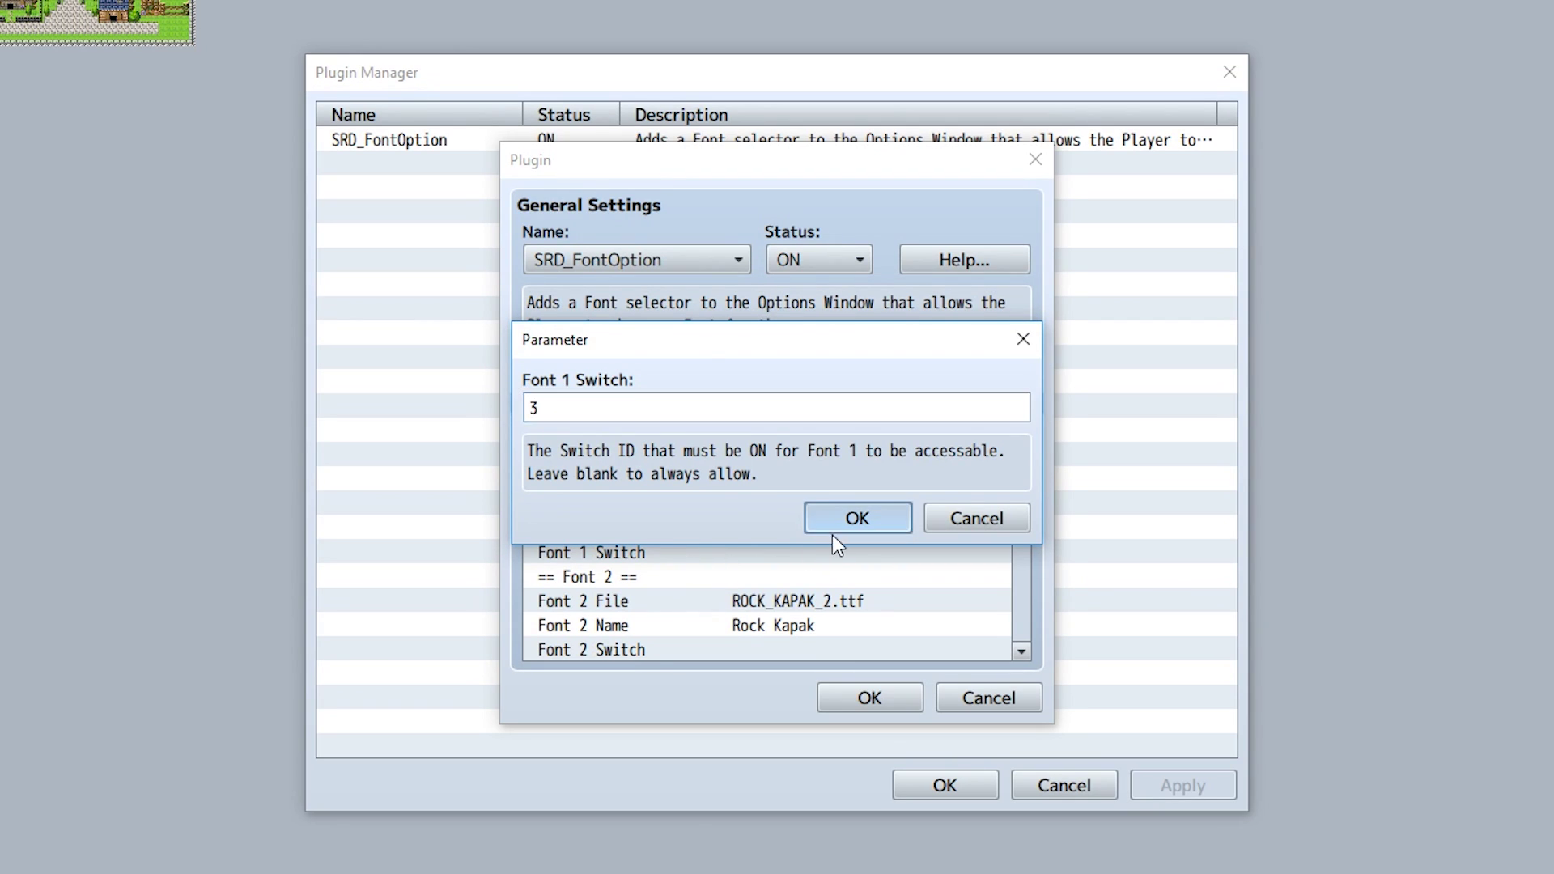
left_click(833, 524)
Check Font 1 Name is unchanged and confirm Font 1 Switch still reads 3
left_click(680, 508)
double_click(695, 530)
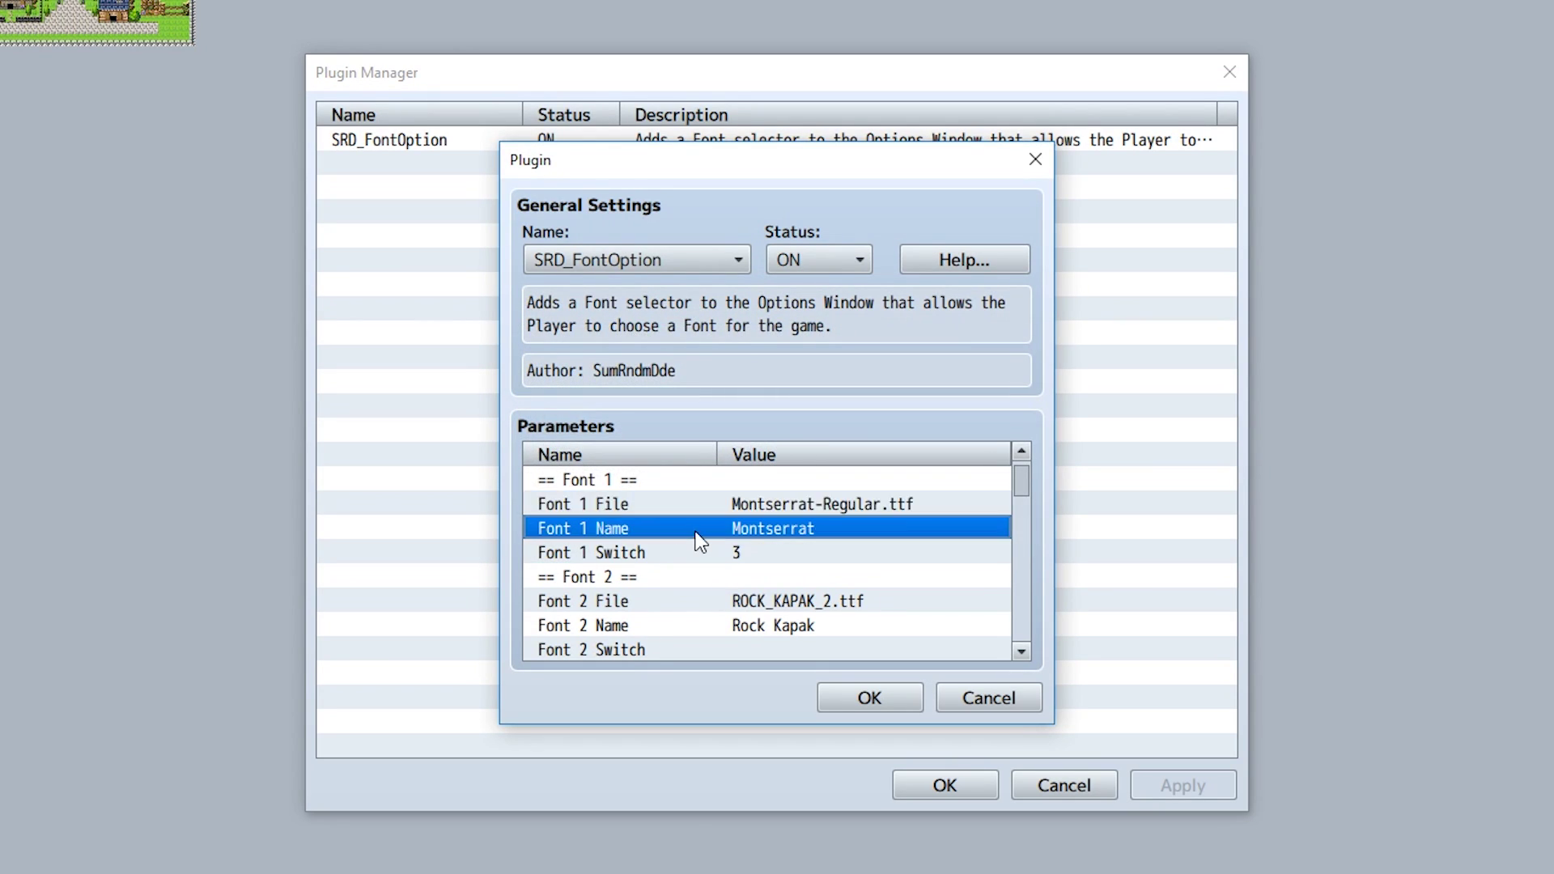
left_click(817, 522)
double_click(757, 554)
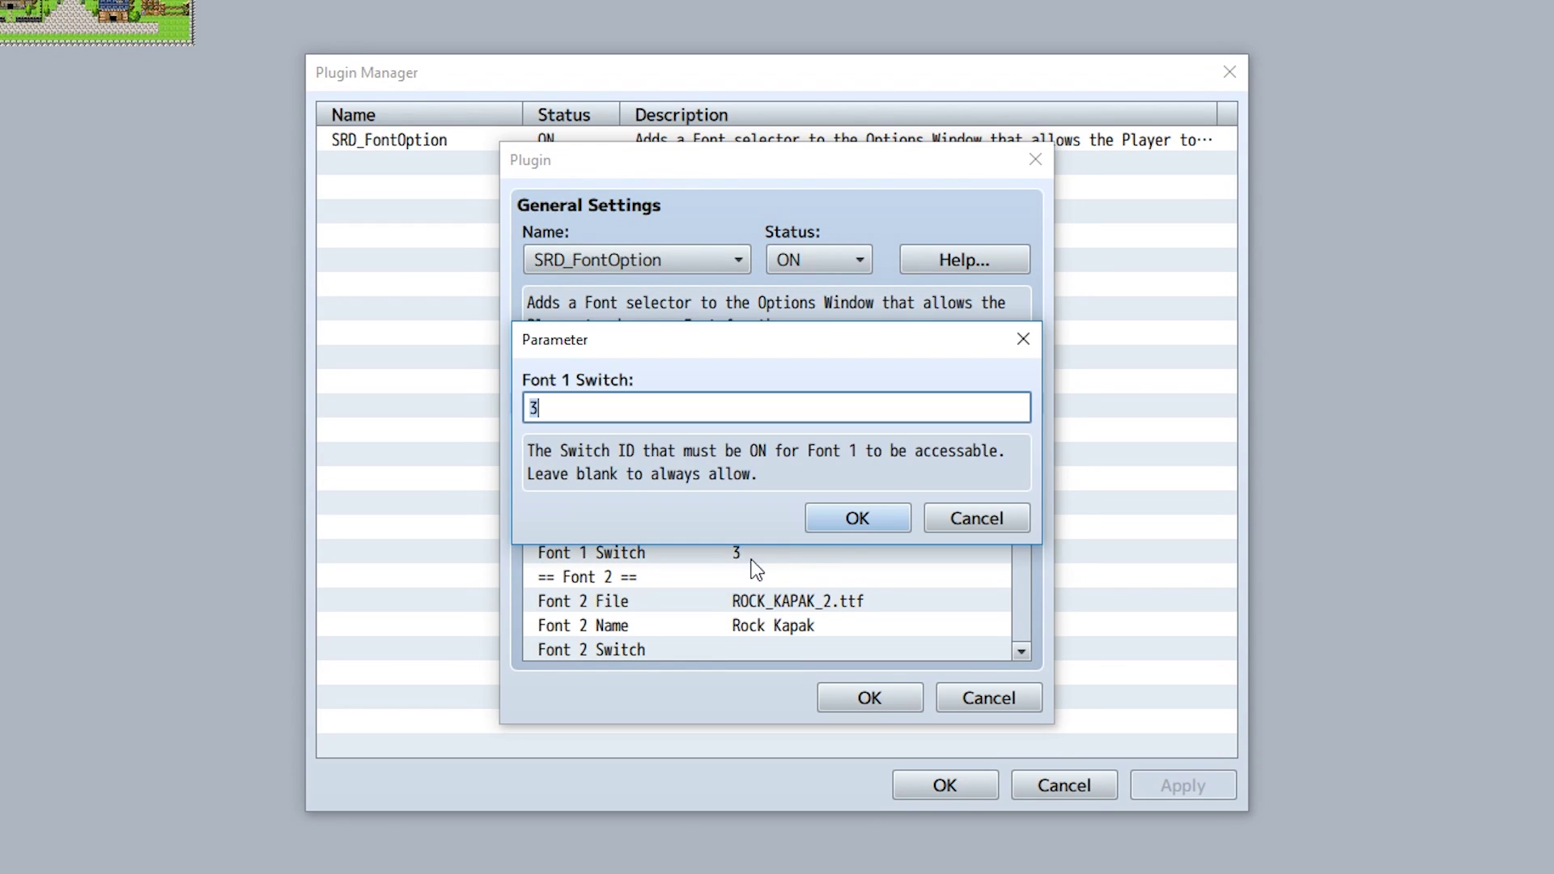
left_click(848, 524)
In Options, cycle Text Font to Rock Kapak and back to Default, then return to the map
key("Up")
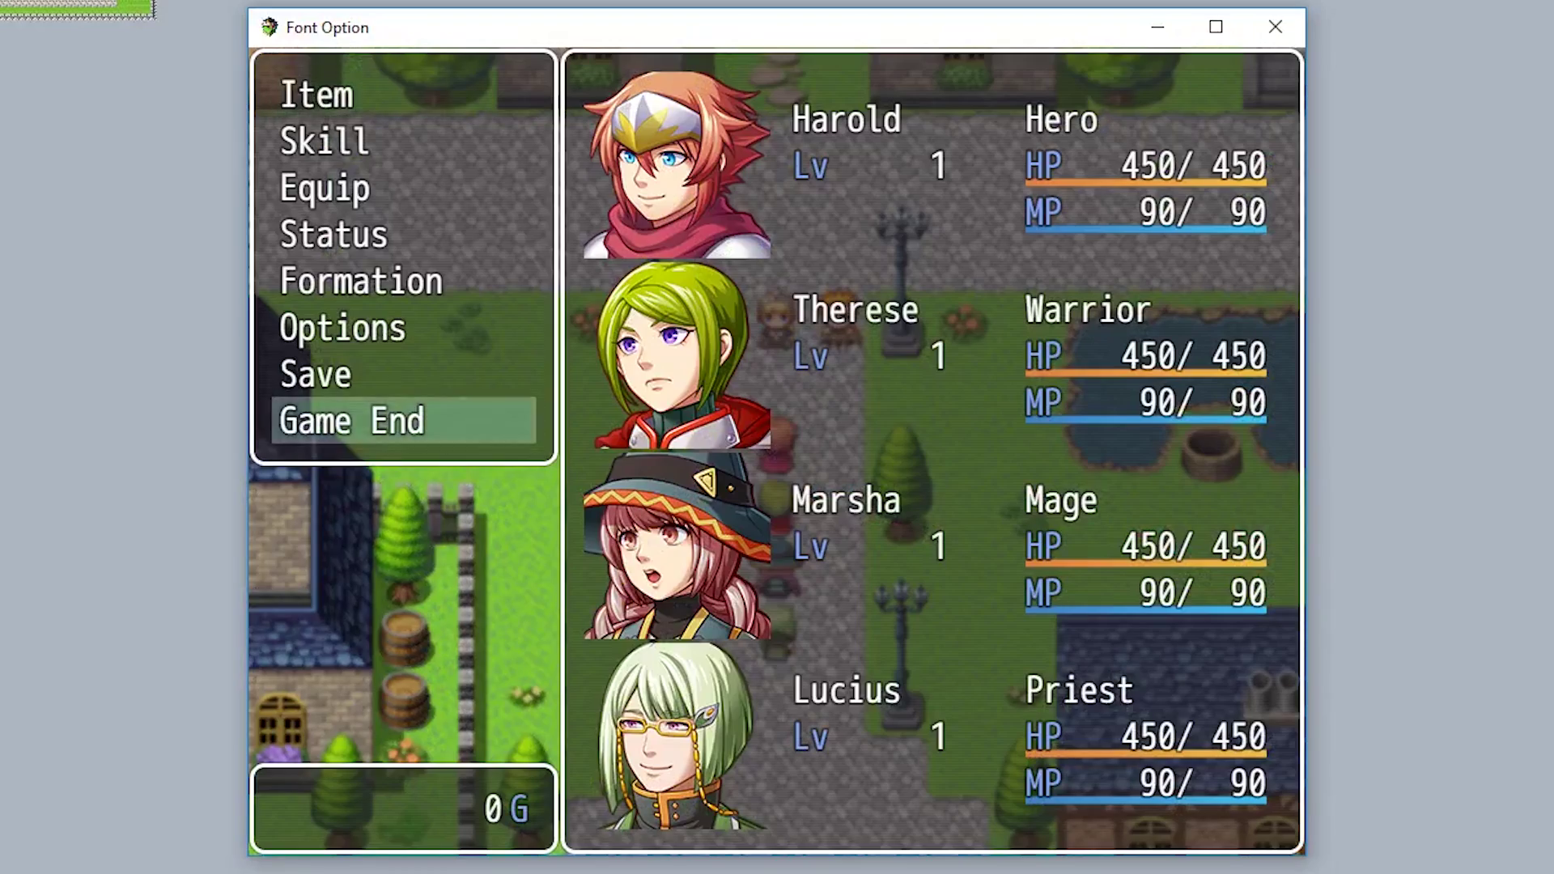
key("Up")
key("Up")
key("Return")
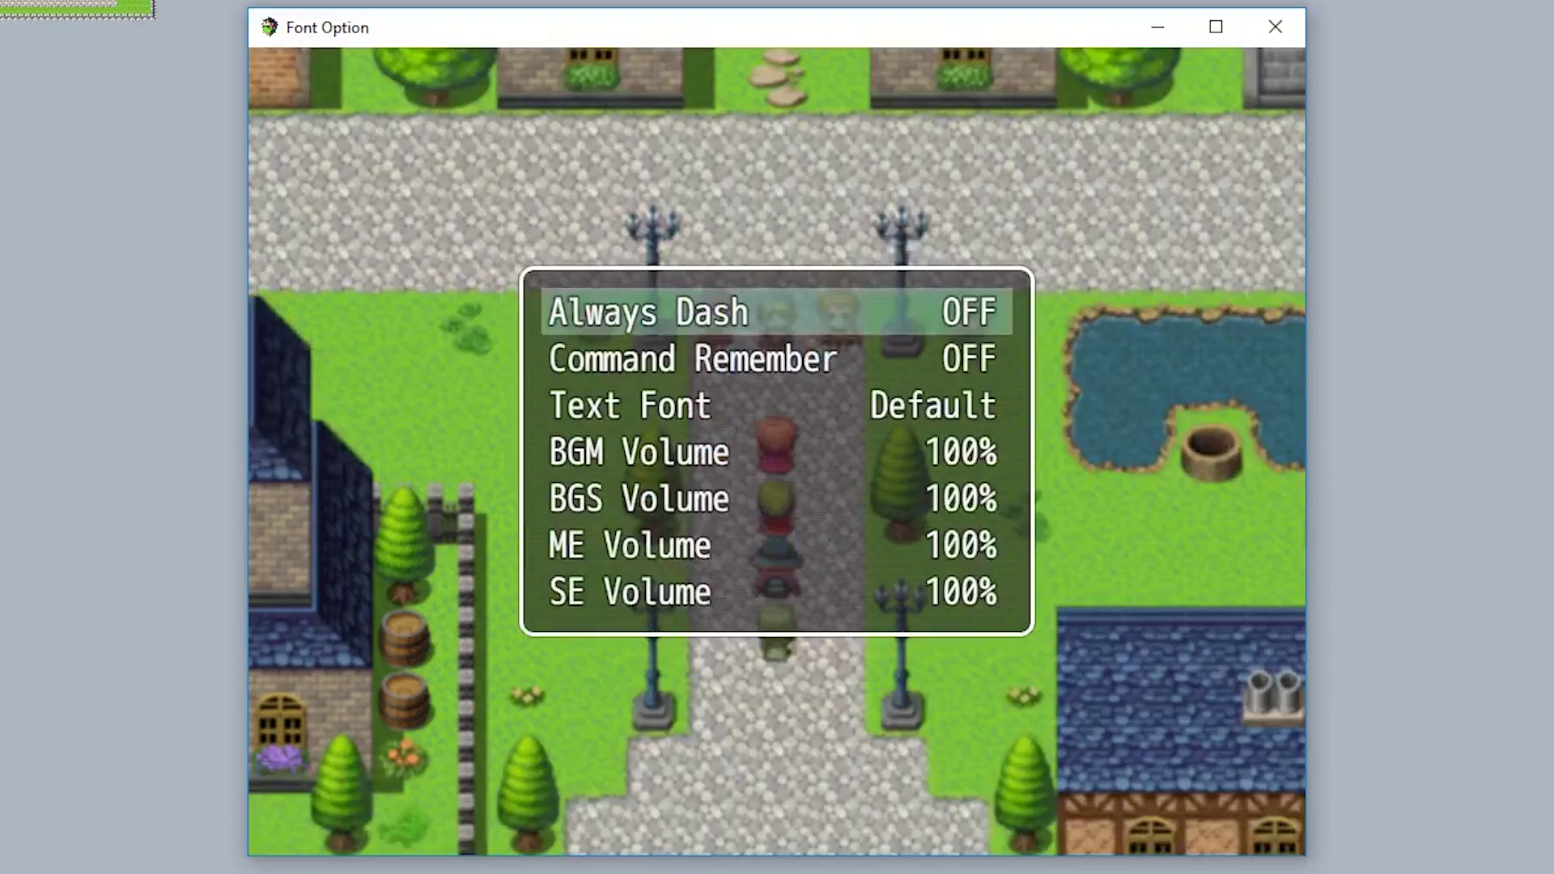
key("Down")
key("Down")
key("Right")
key("Left")
key("Escape")
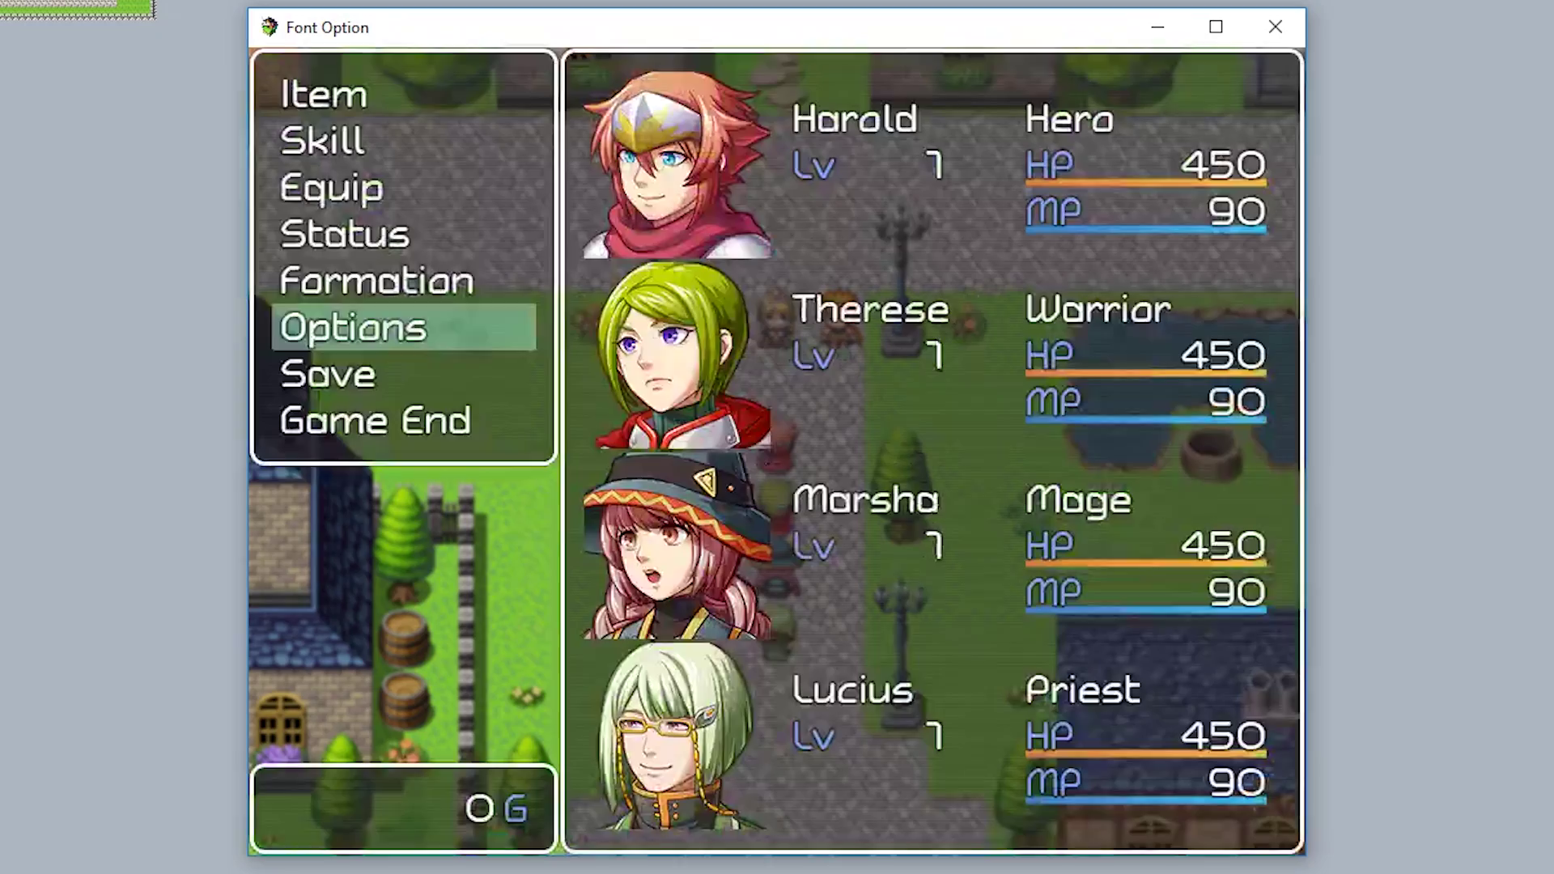
key("Escape")
Trigger the town event that turns switch 3 on and dismiss its message
key("Up")
key("Return")
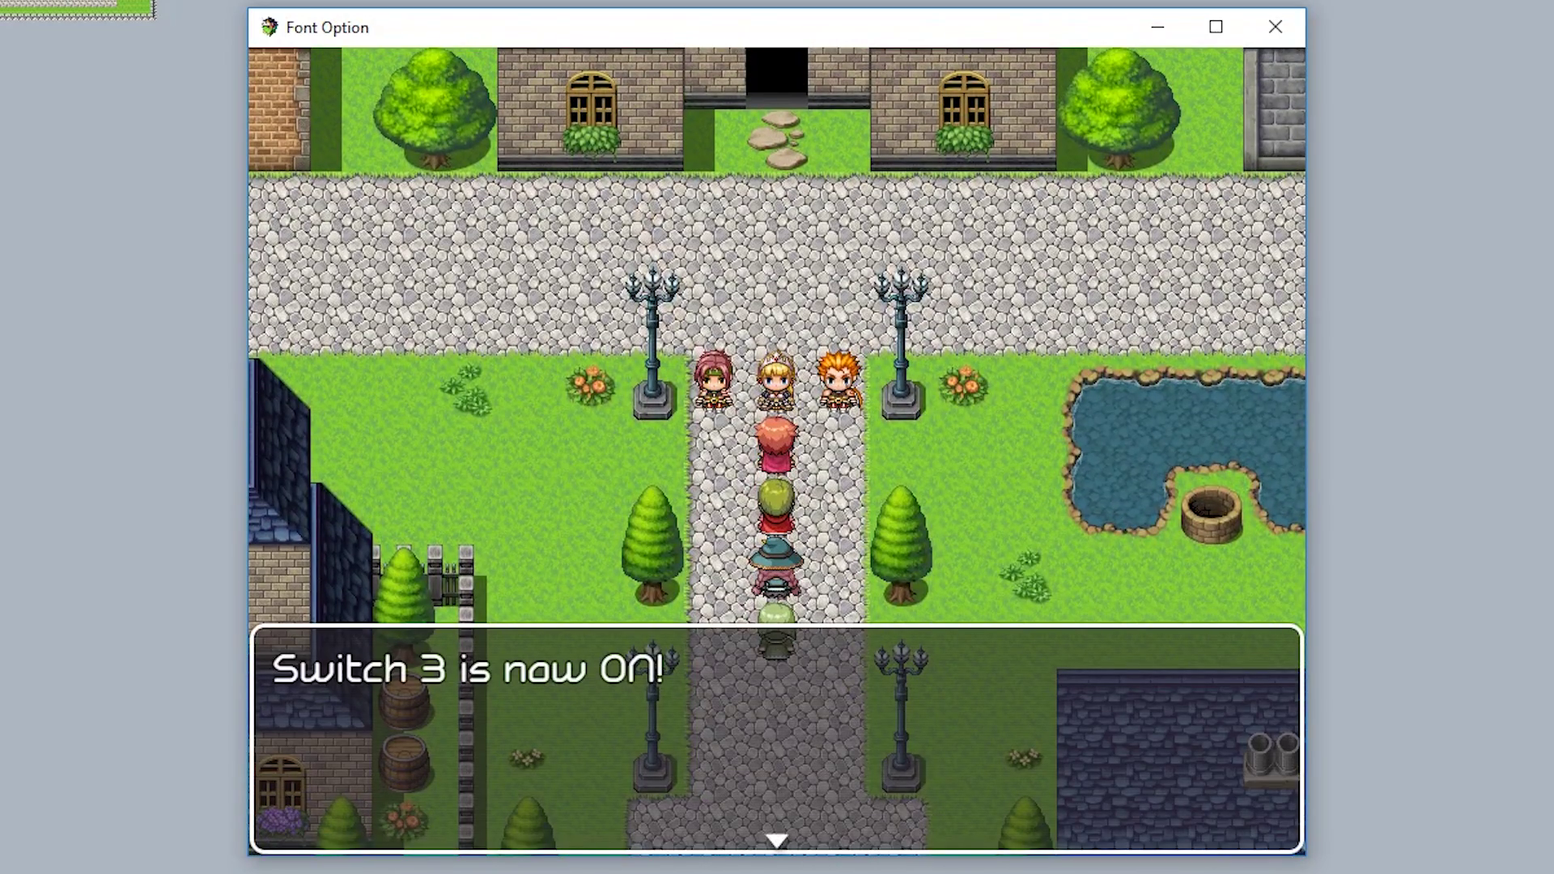
key("Return")
Reopen Options, cycle Text Font to Montserrat, and walk the party south on the map
key("Escape")
key("Up")
key("Up")
key("Up")
key("Return")
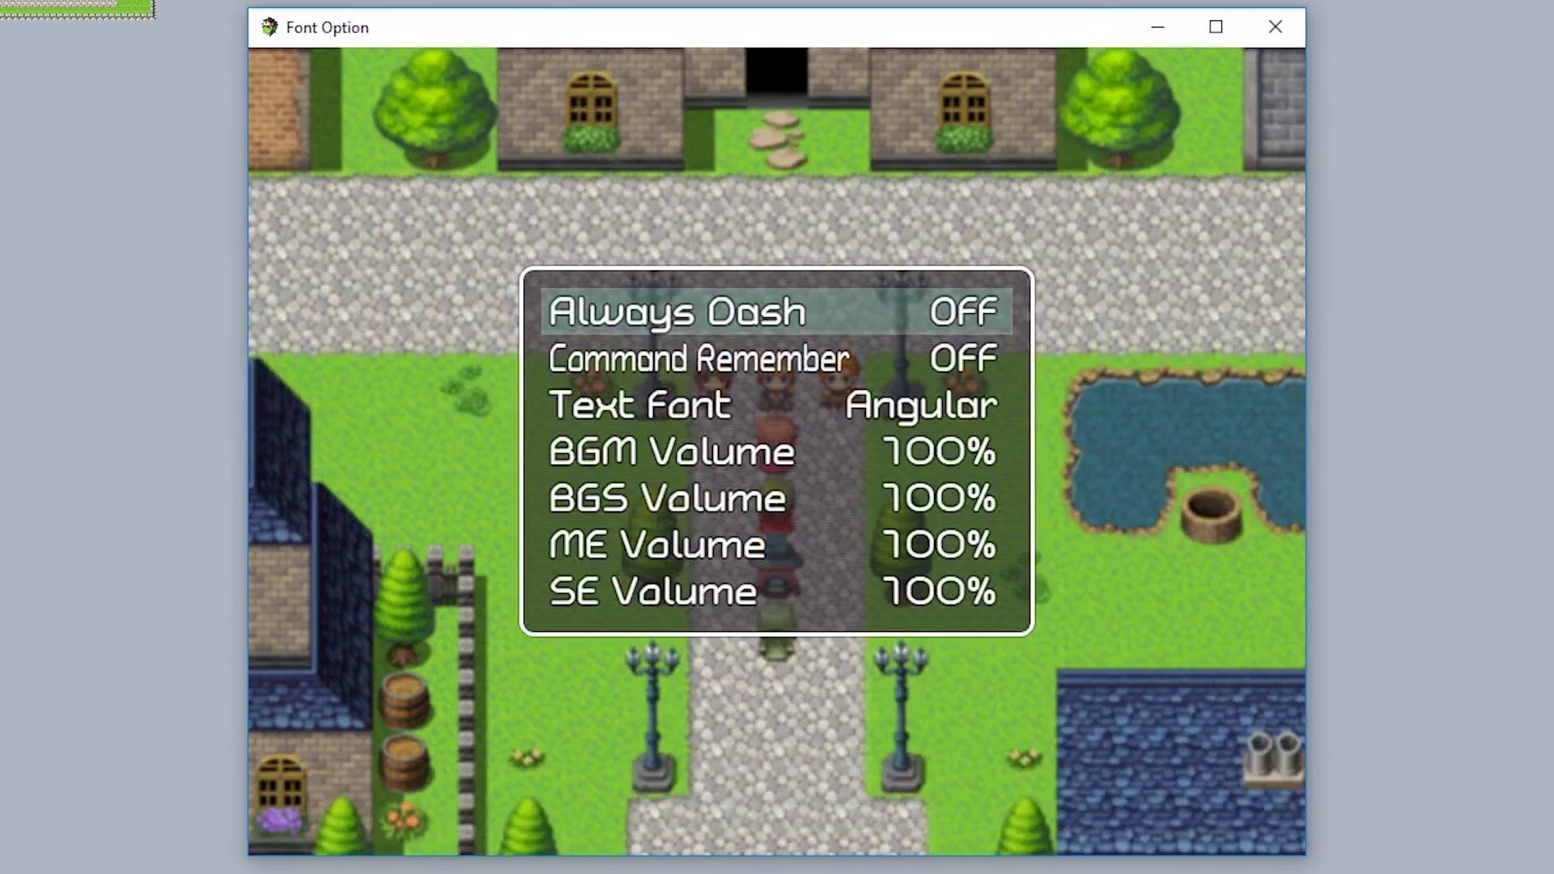
key("Down")
key("Down")
key("Right")
key("Right")
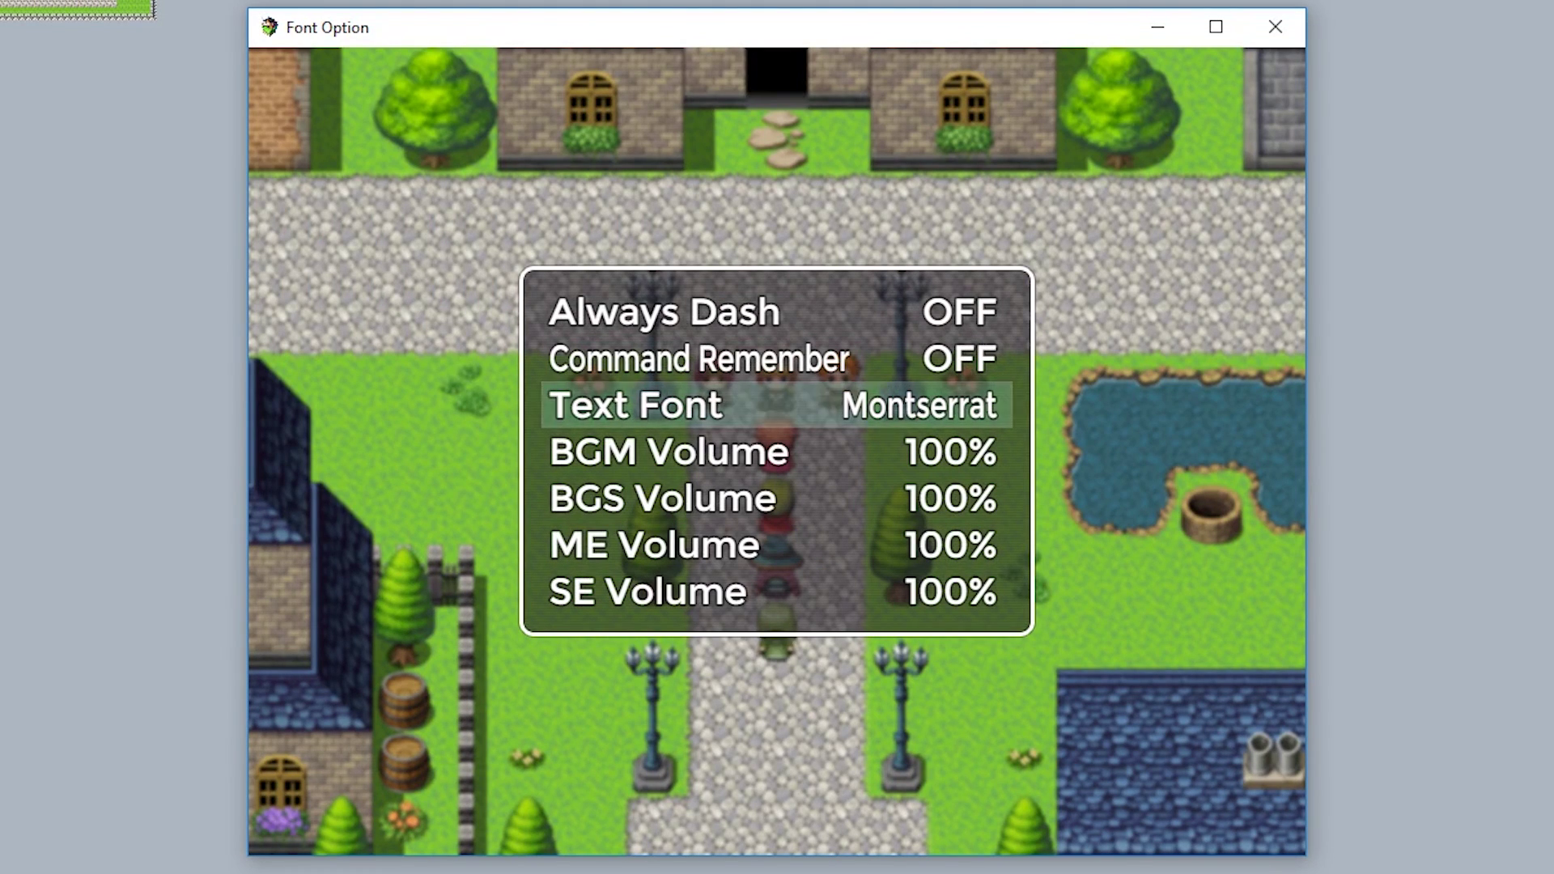
key("Escape")
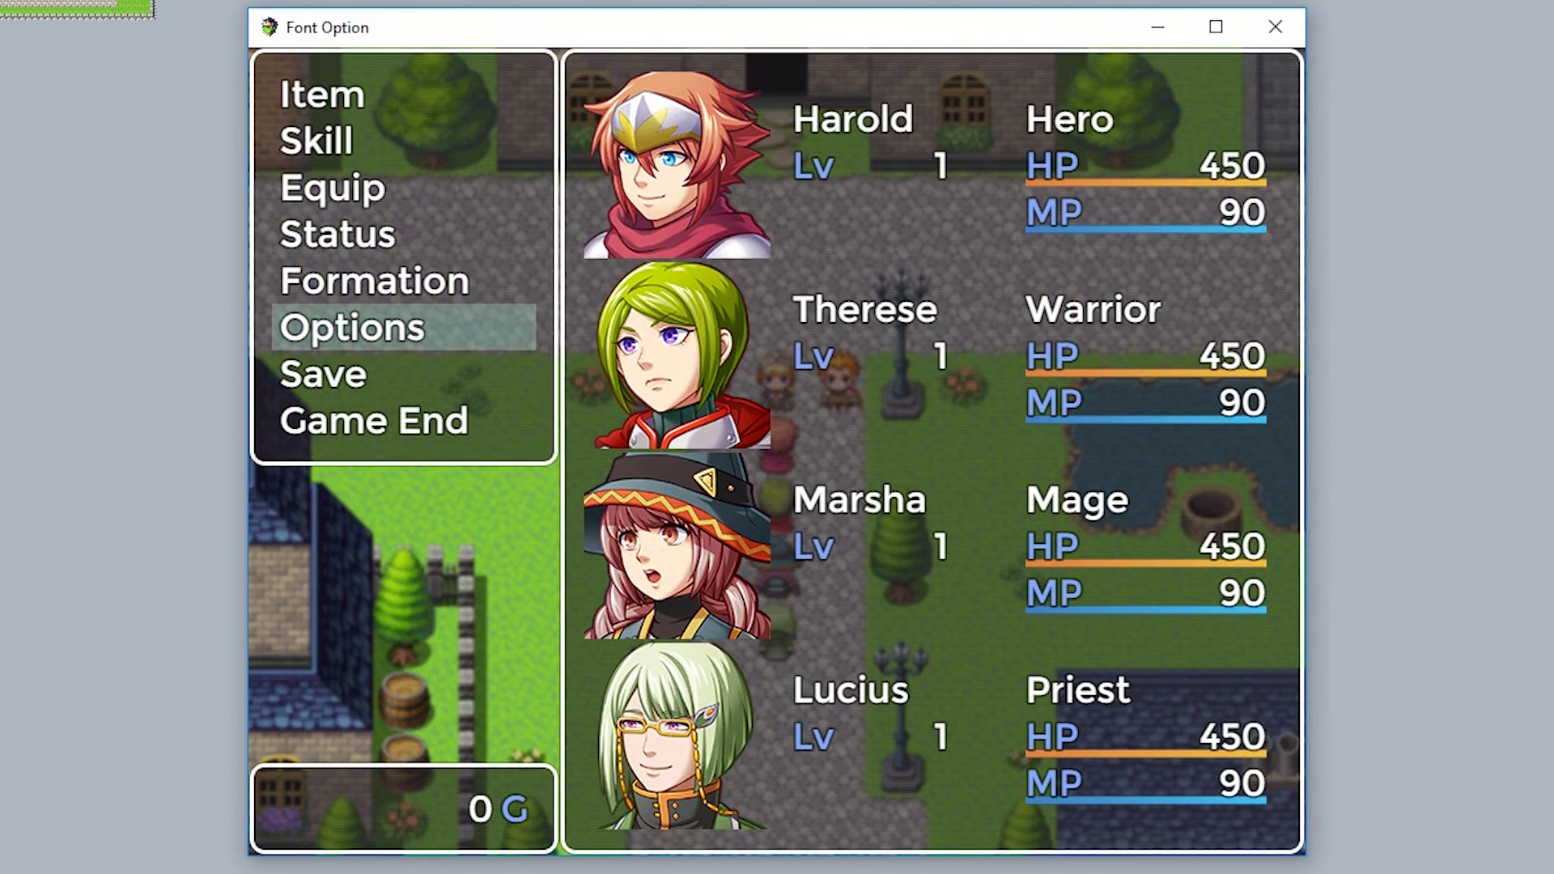
key("Escape")
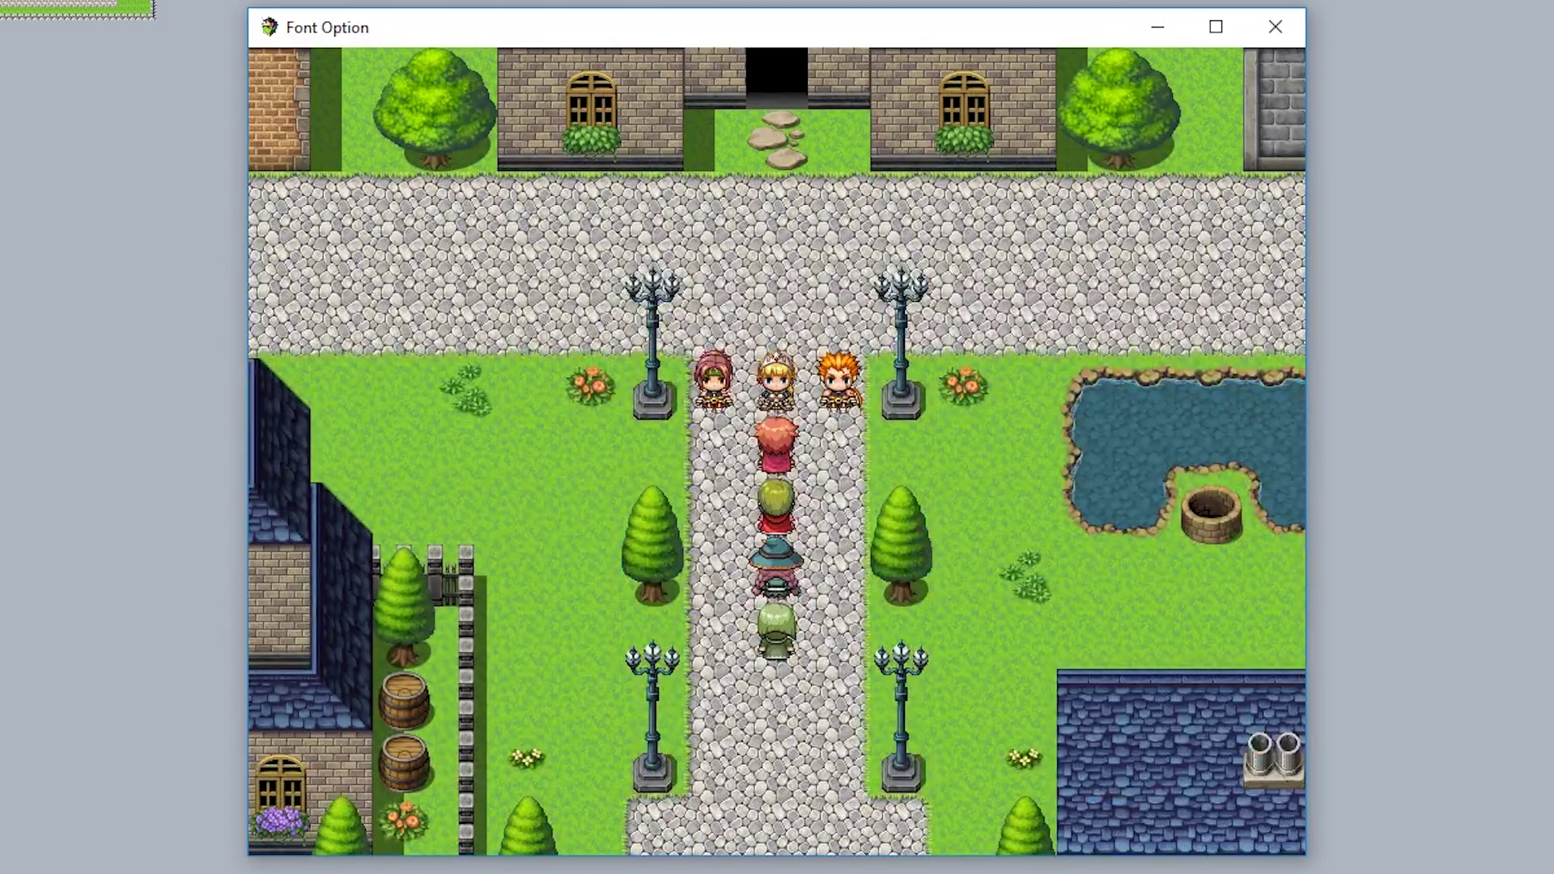
key("Down")
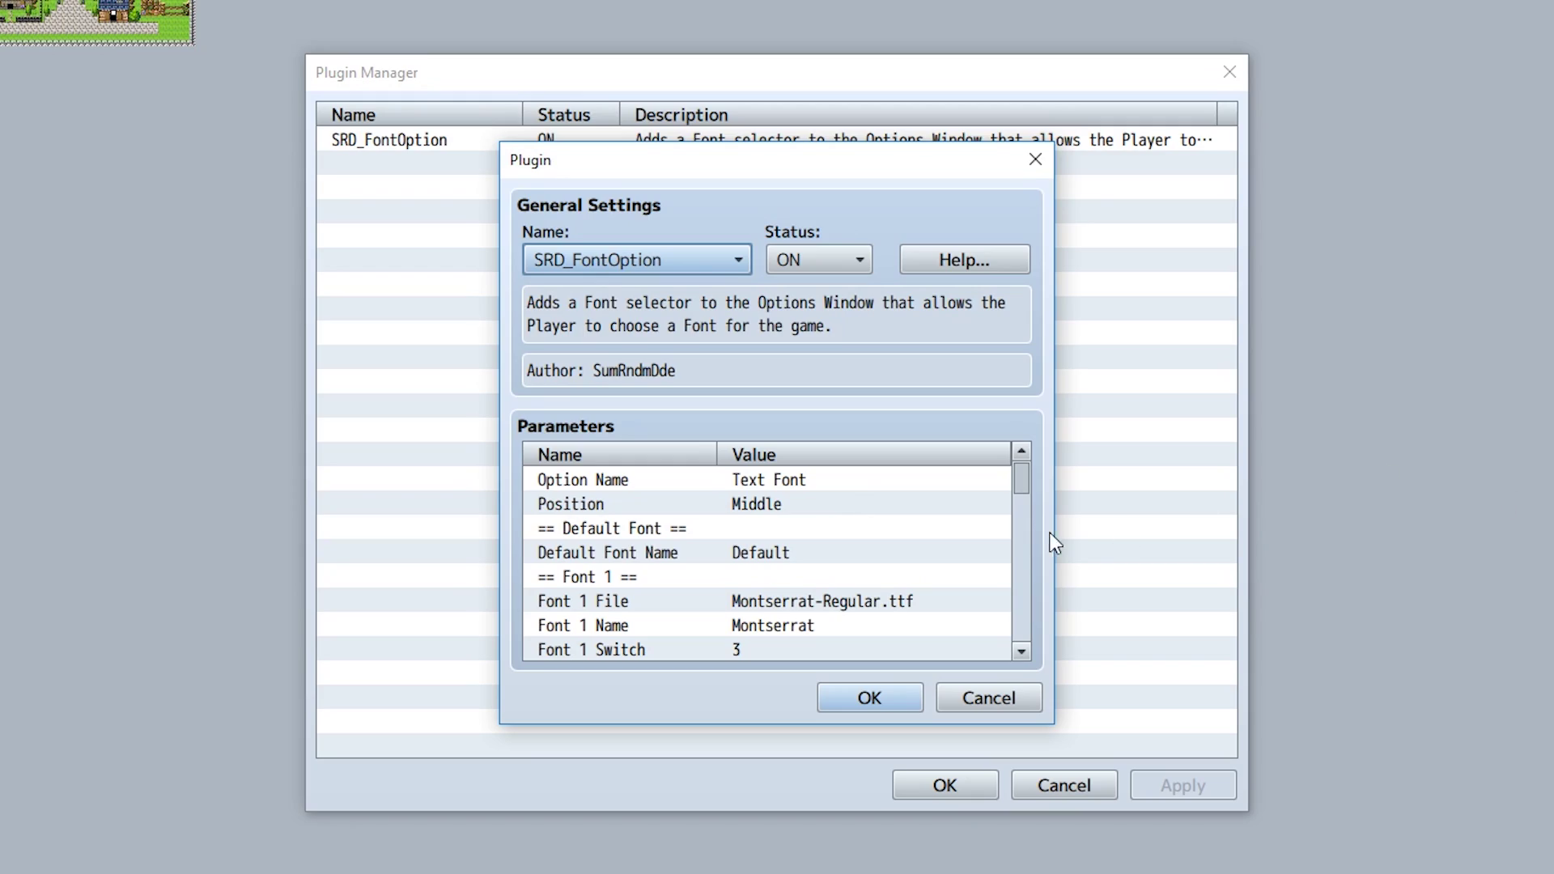
Leave Option Name as Text Font and Position as Middle in SRD_FontOption
double_click(779, 484)
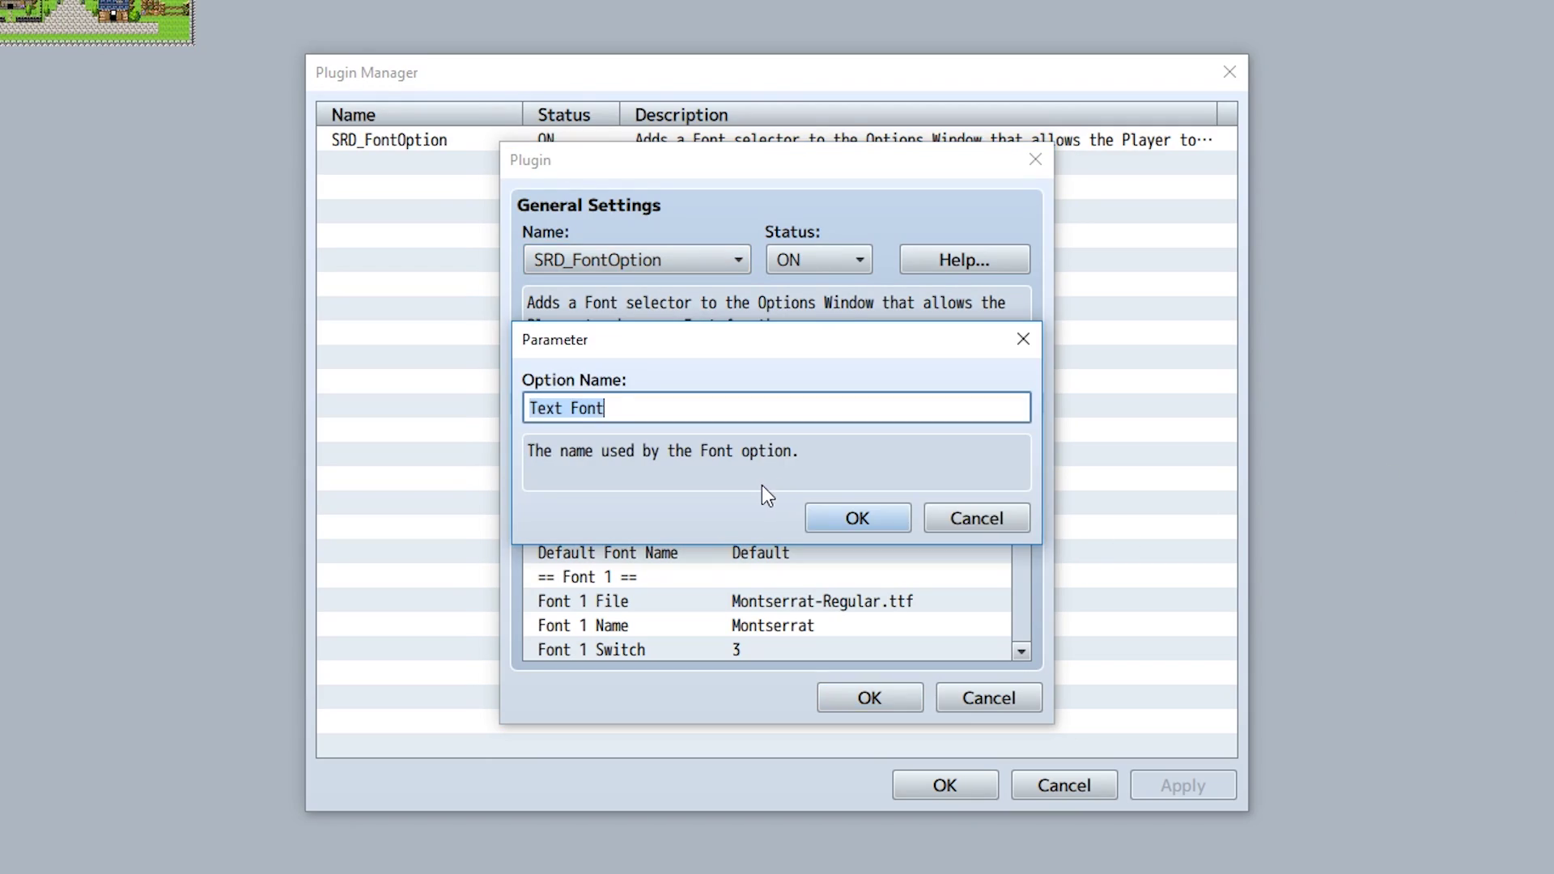
left_click(880, 520)
double_click(796, 512)
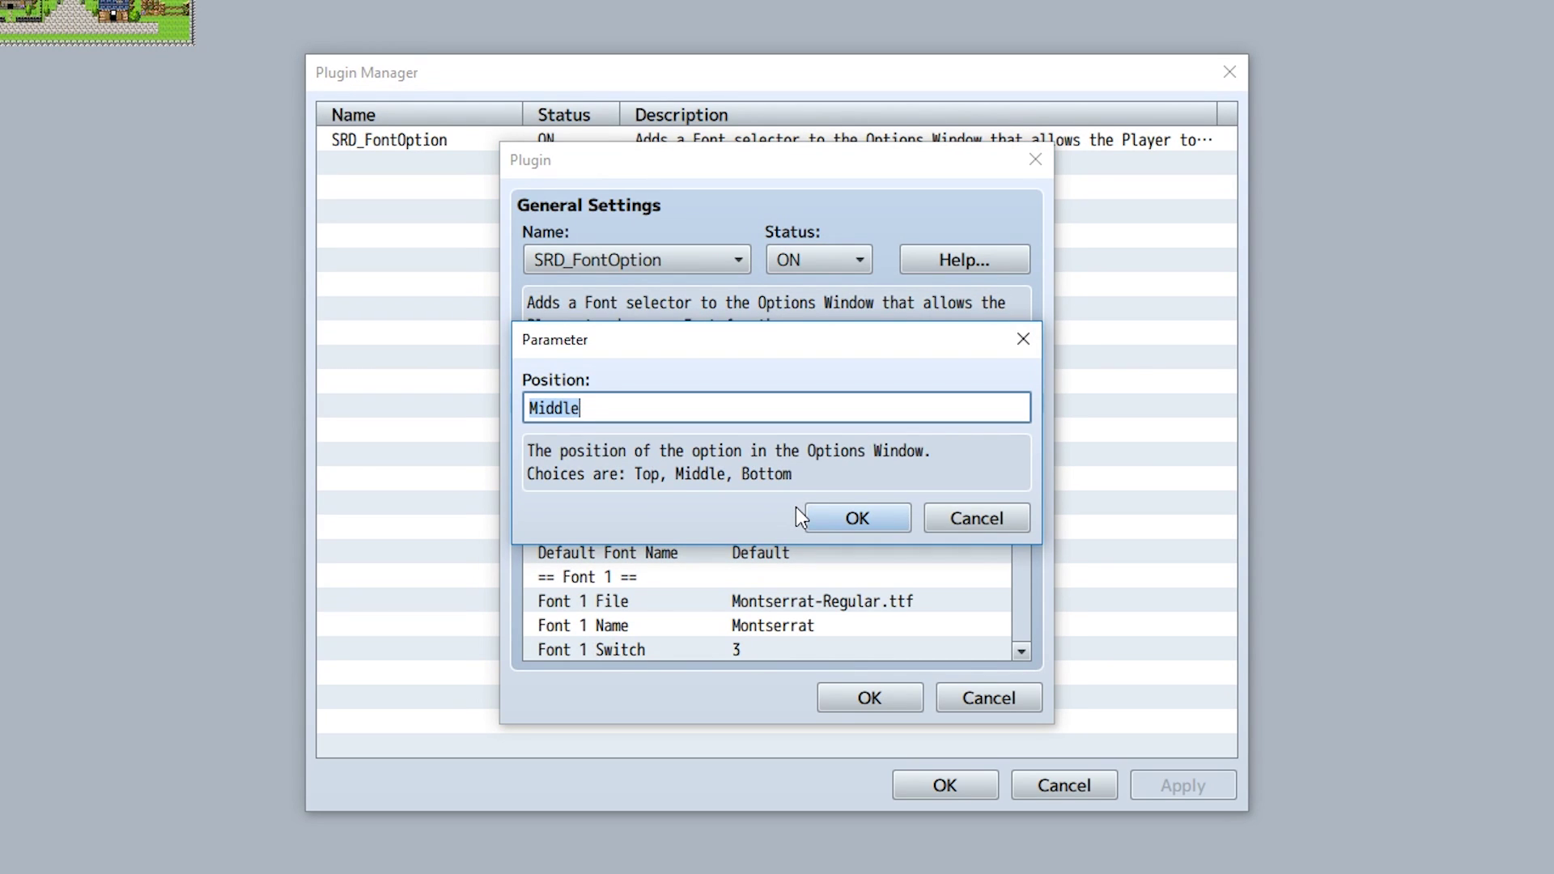
key("Return")
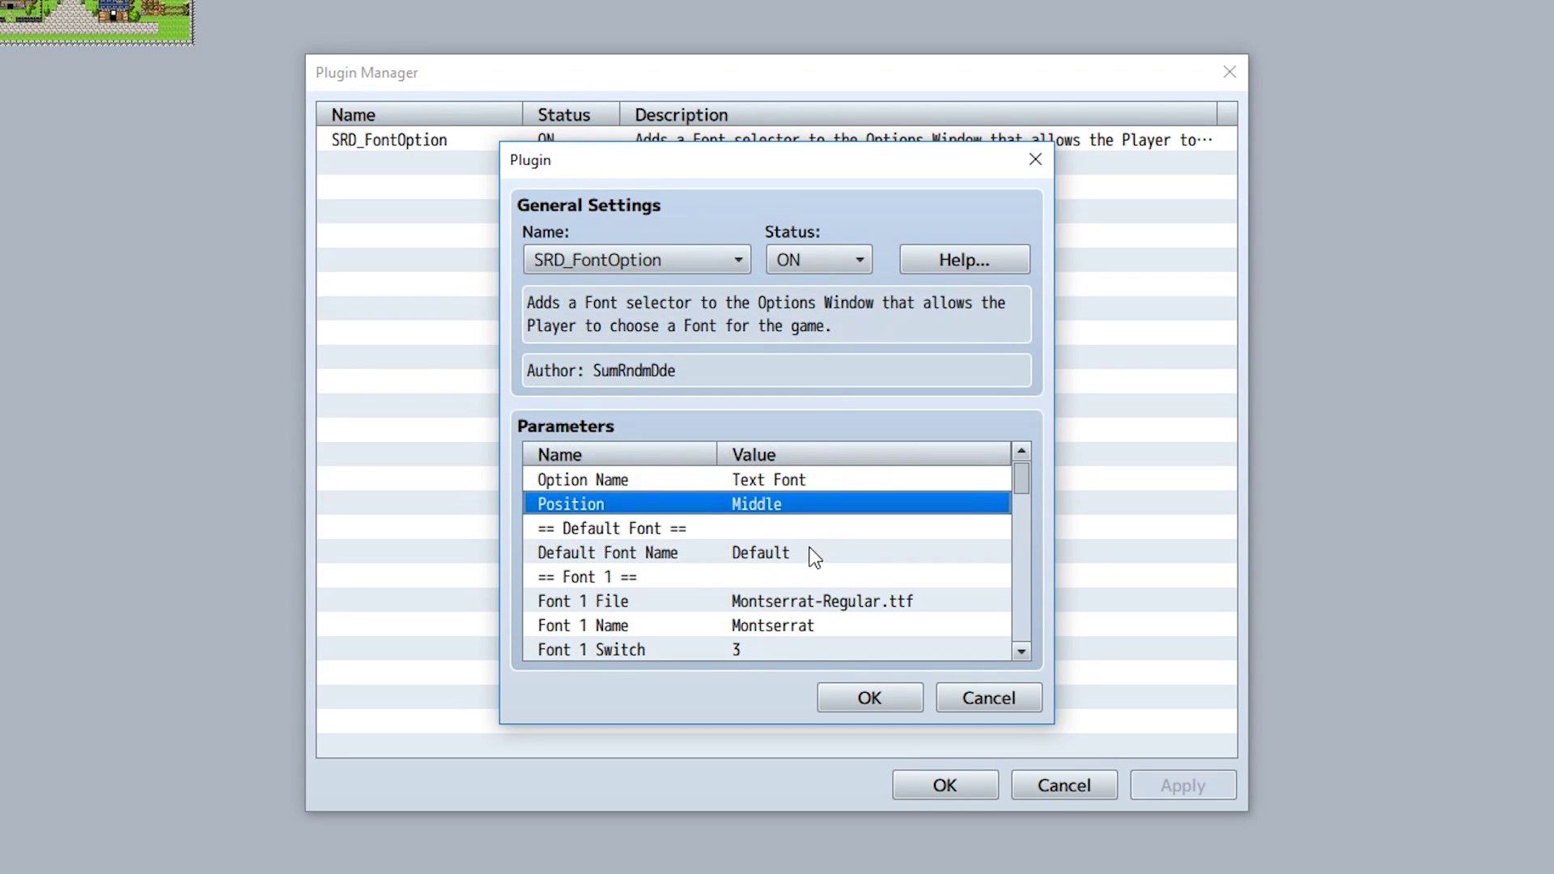
Rename Default Font Name from Default to GameFont and save the plugin settings
double_click(811, 553)
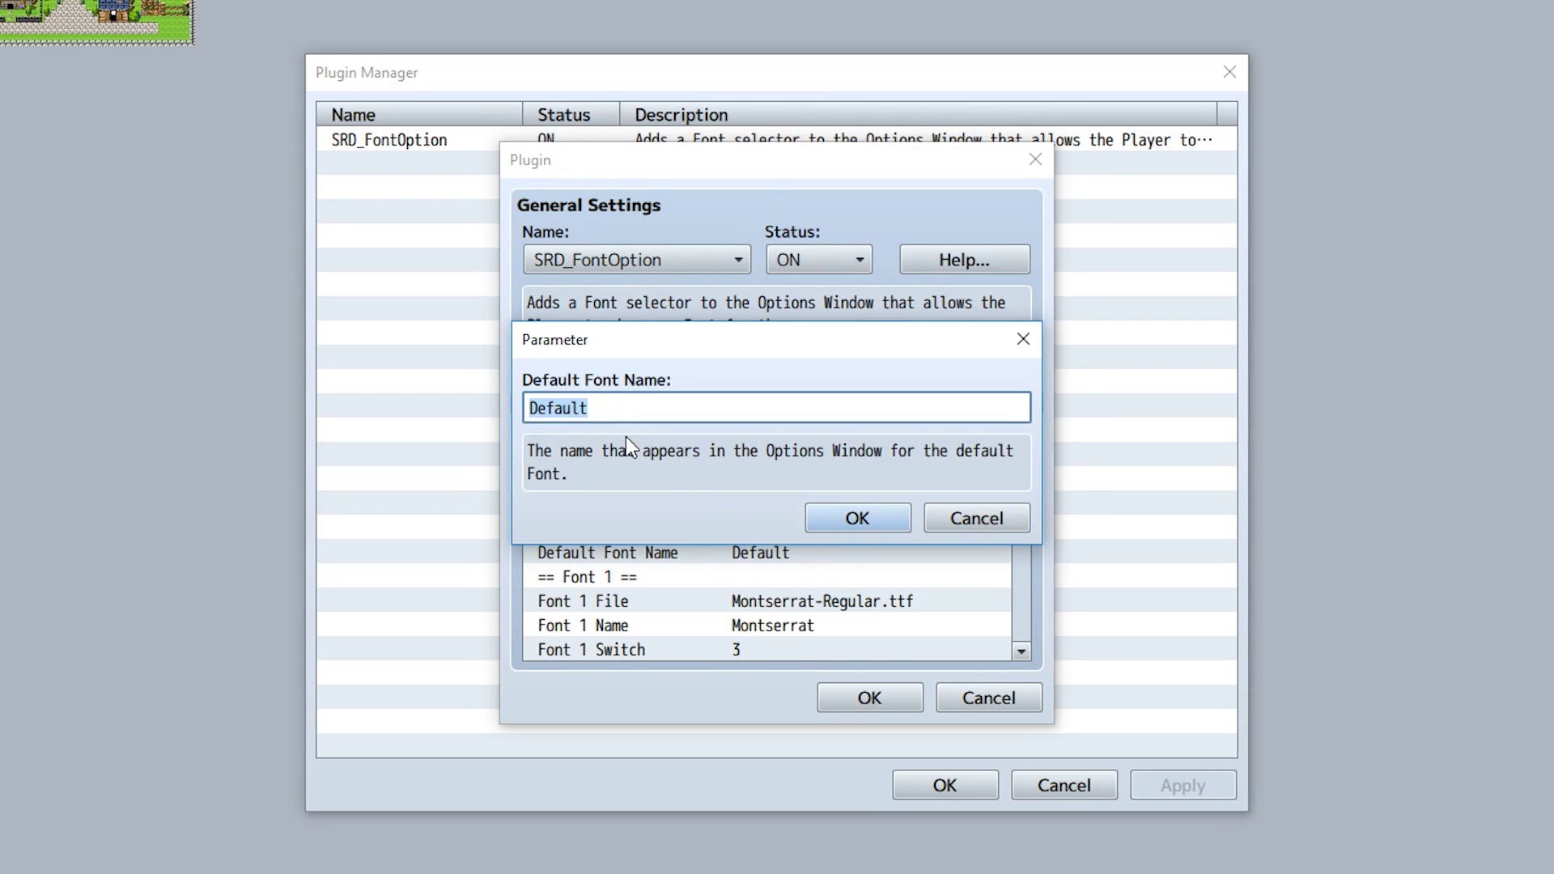
type("GameFont")
left_click(851, 522)
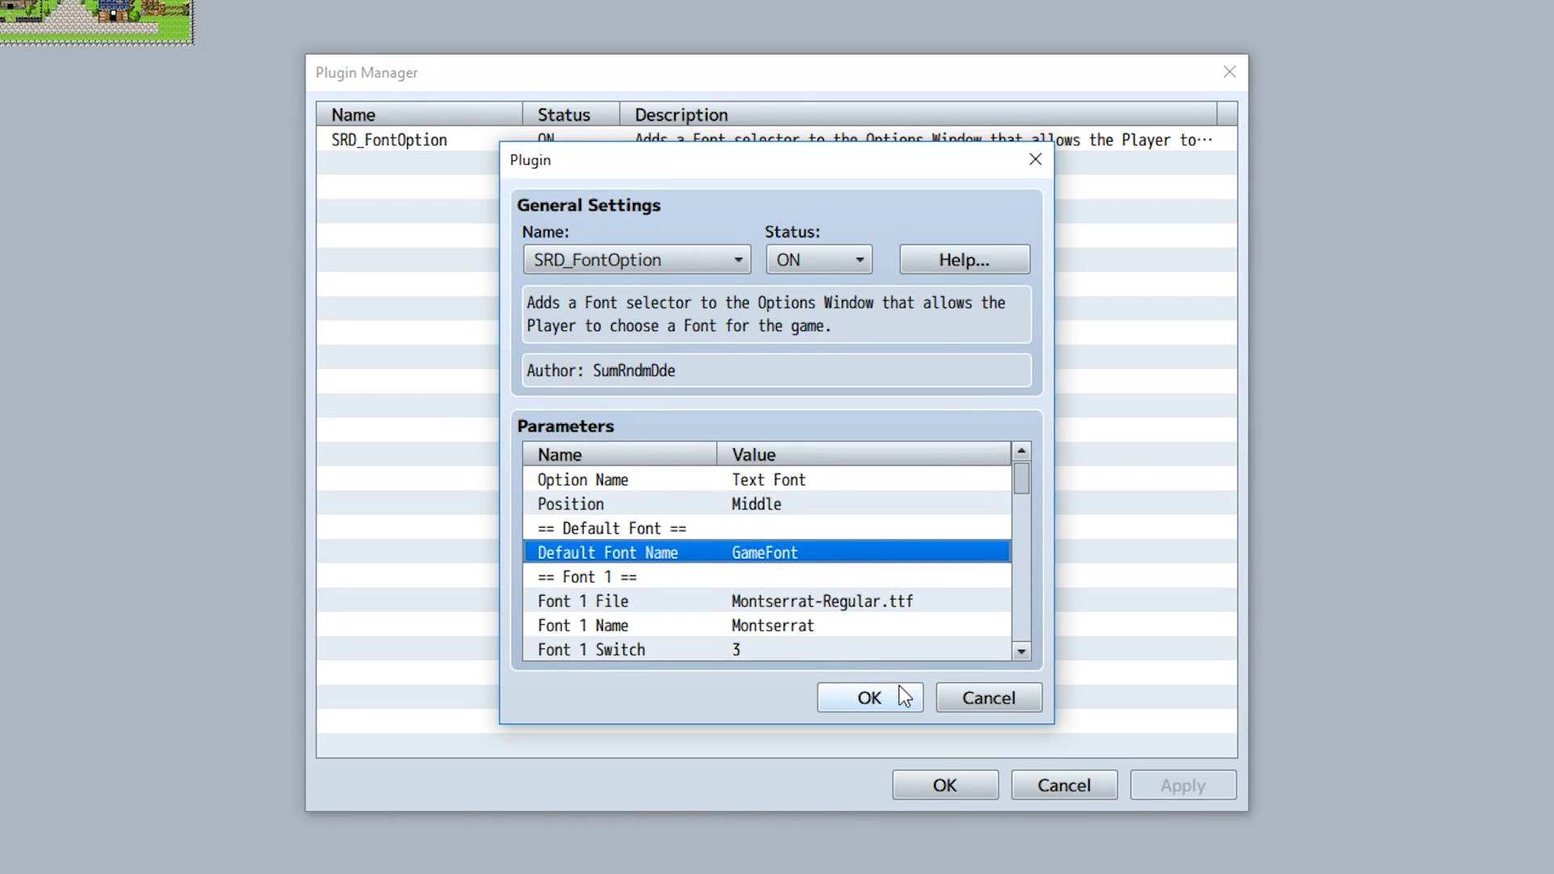
left_click(869, 698)
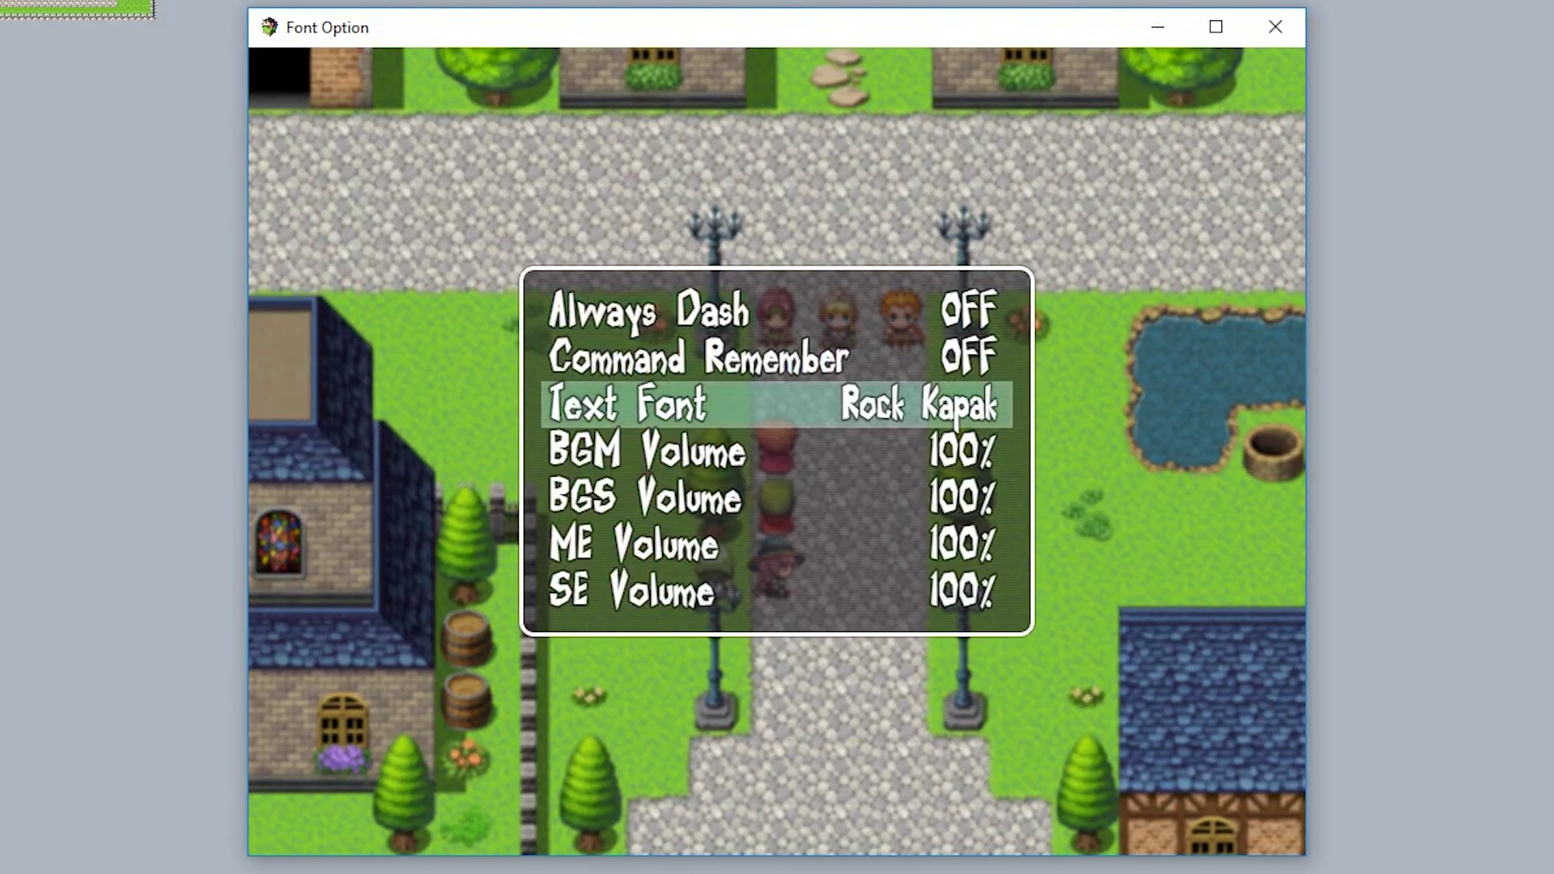
In the game's Options, cycle Text Font through Angular, GameFont and the other choices
key("Right")
key("Right")
key("Right")
key("Right")
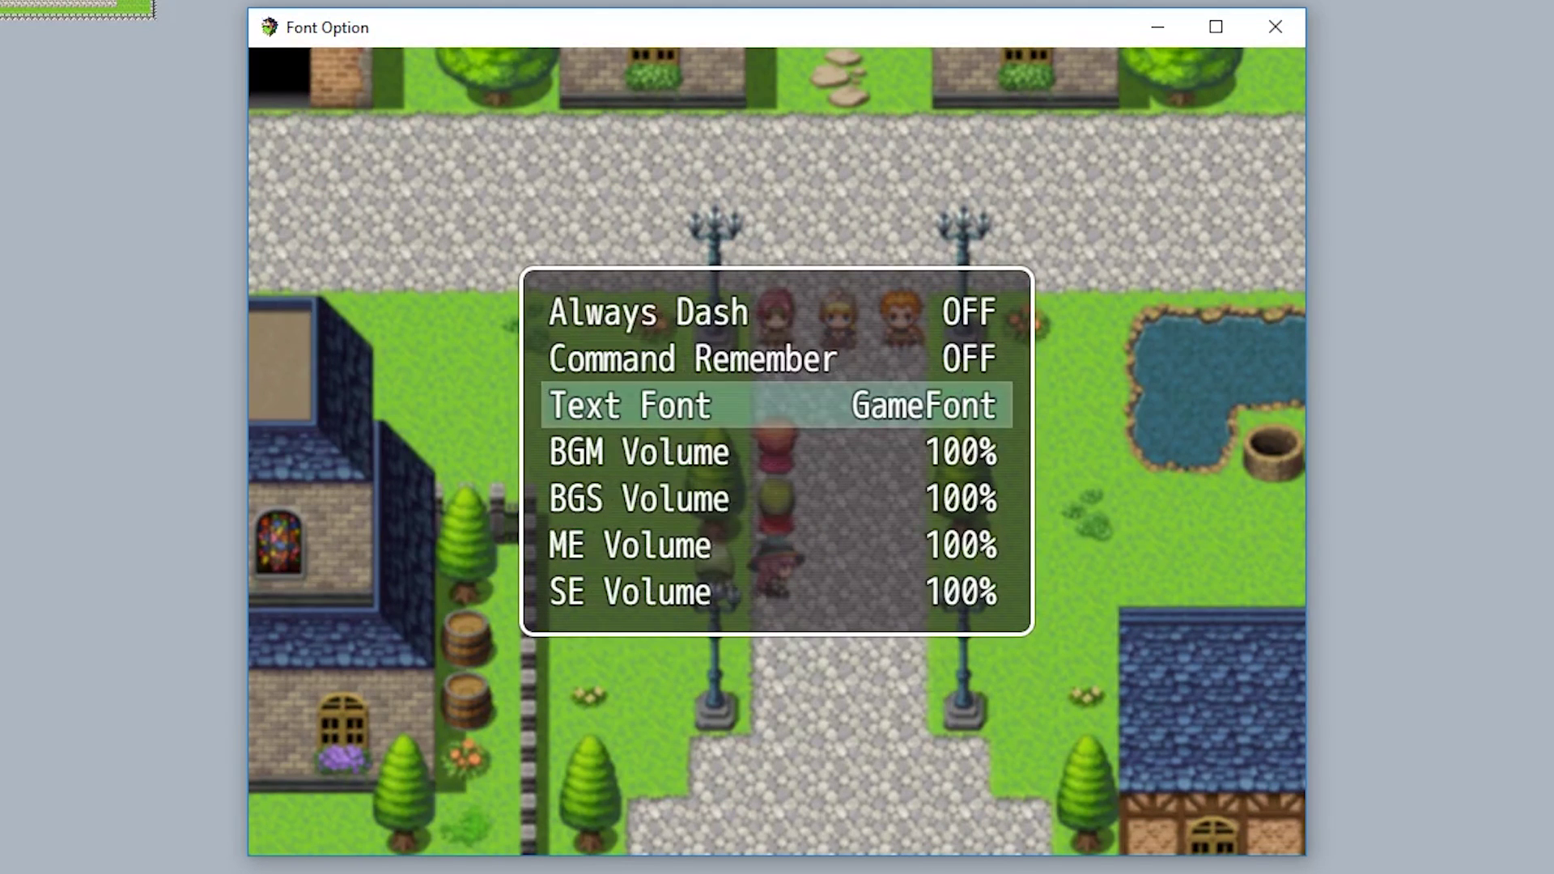
key("Left")
key("Right")
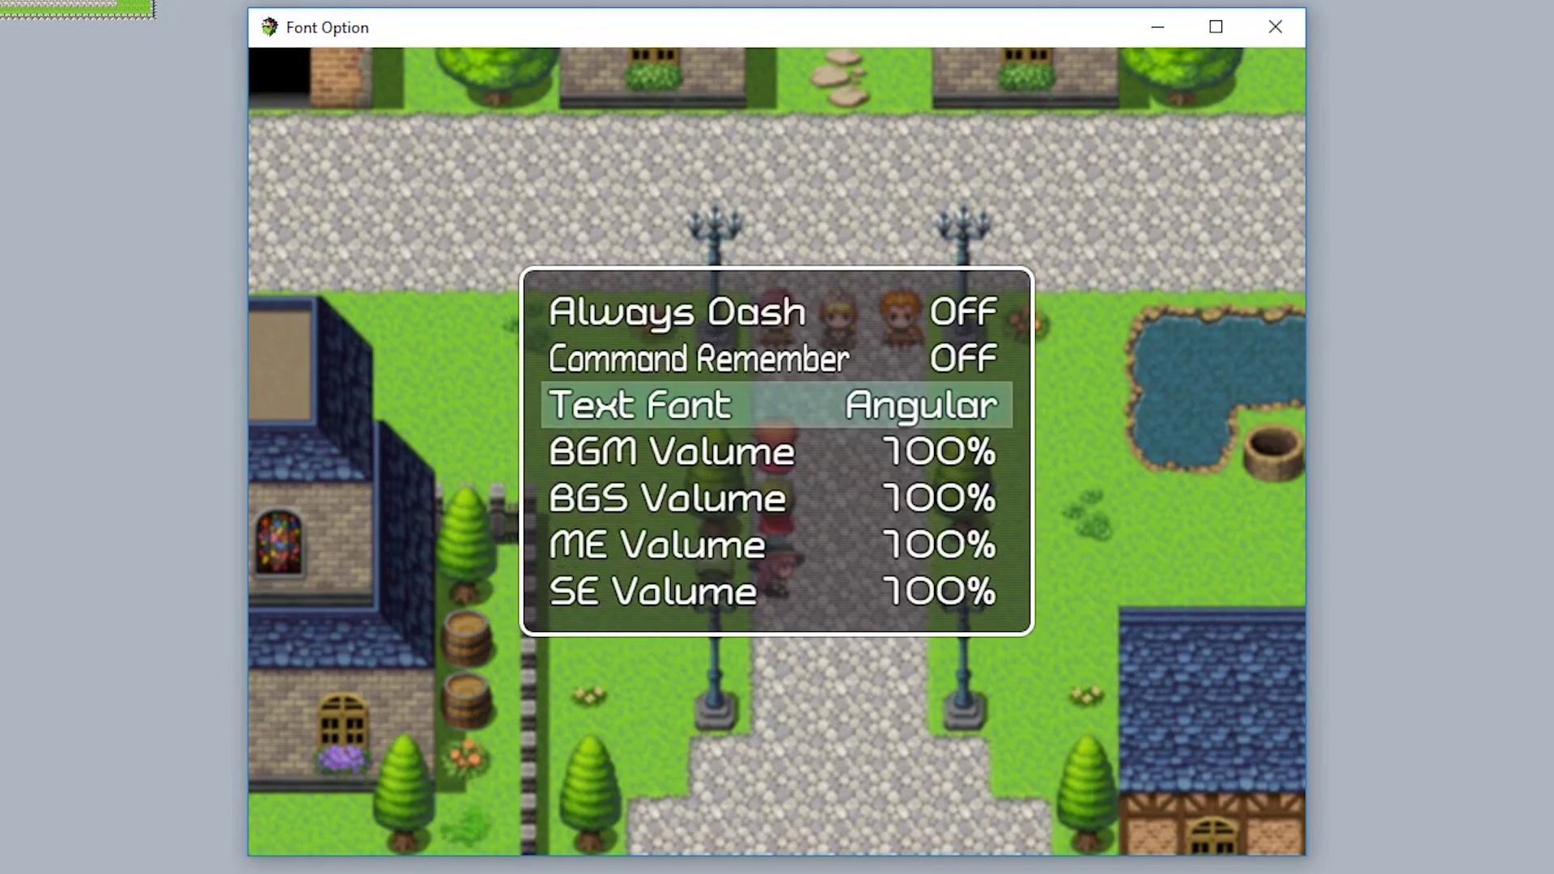
key("Left")
key("Escape")
key("Escape")
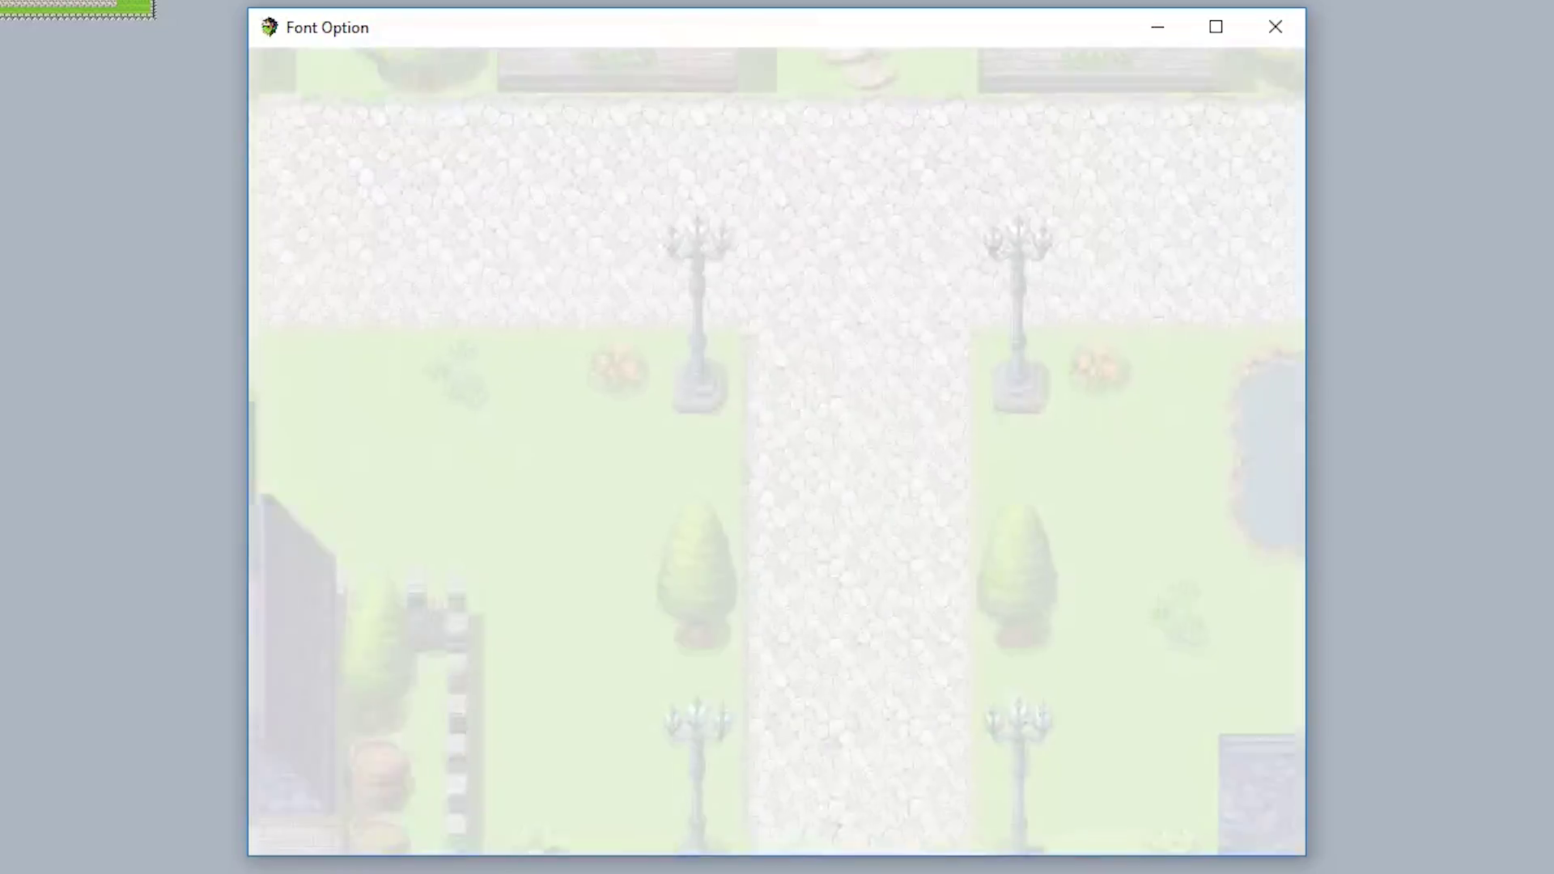
Start the bat battle, choose Fight, and give Harold the Spark skill
key("Return")
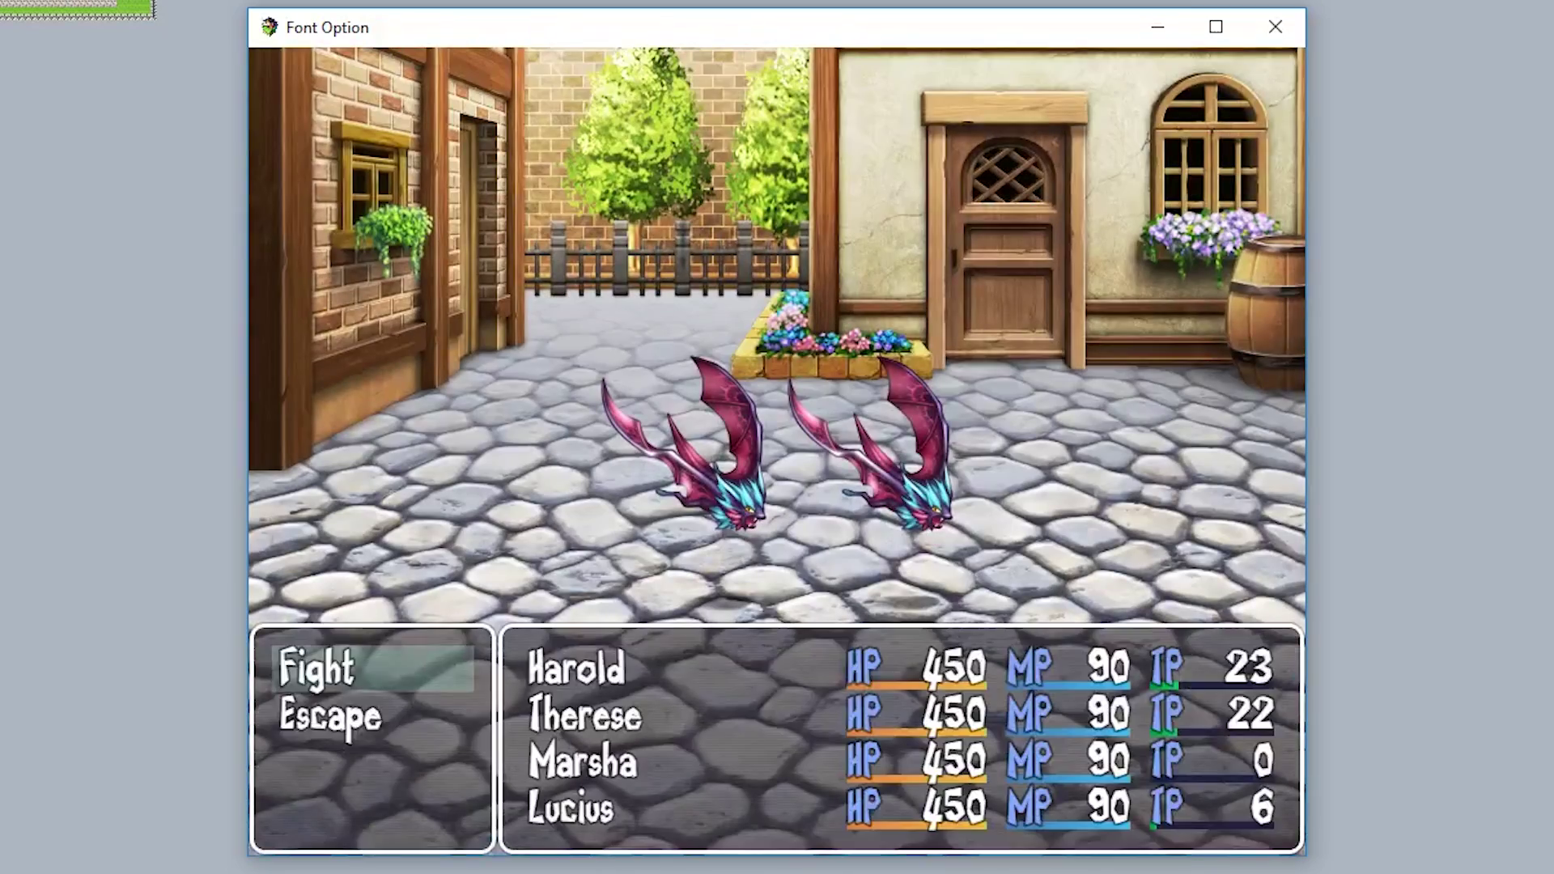
key("Return")
key("Down")
key("Return")
key("Right")
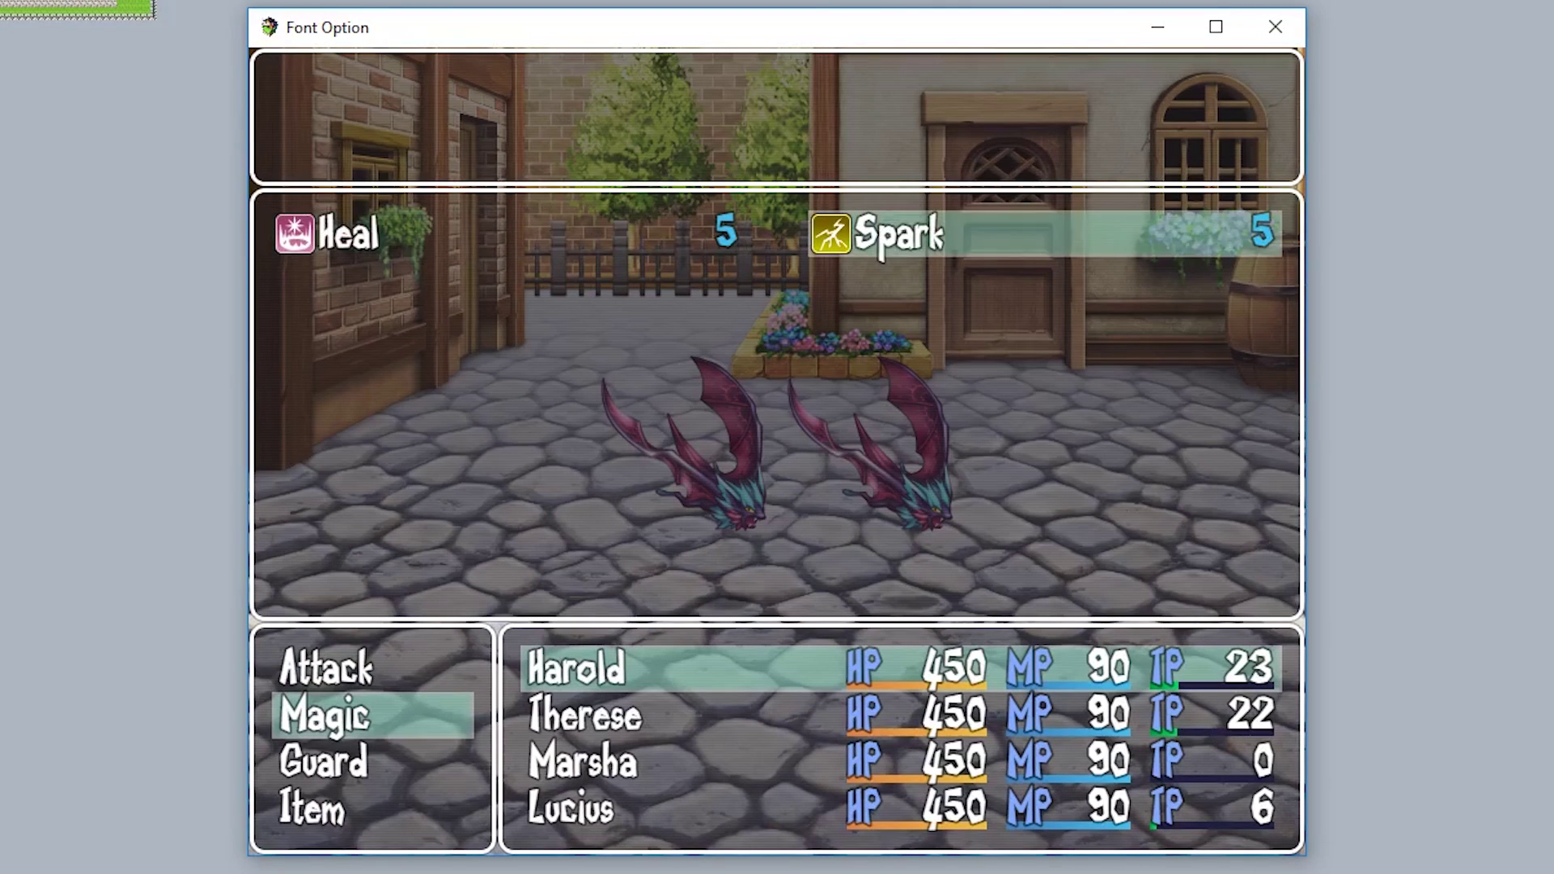
key("Return")
Set Therese to Guard, Marsha to Fire on Bat A, and Lucius to Guard
key("Down")
key("Down")
key("Return")
key("Down")
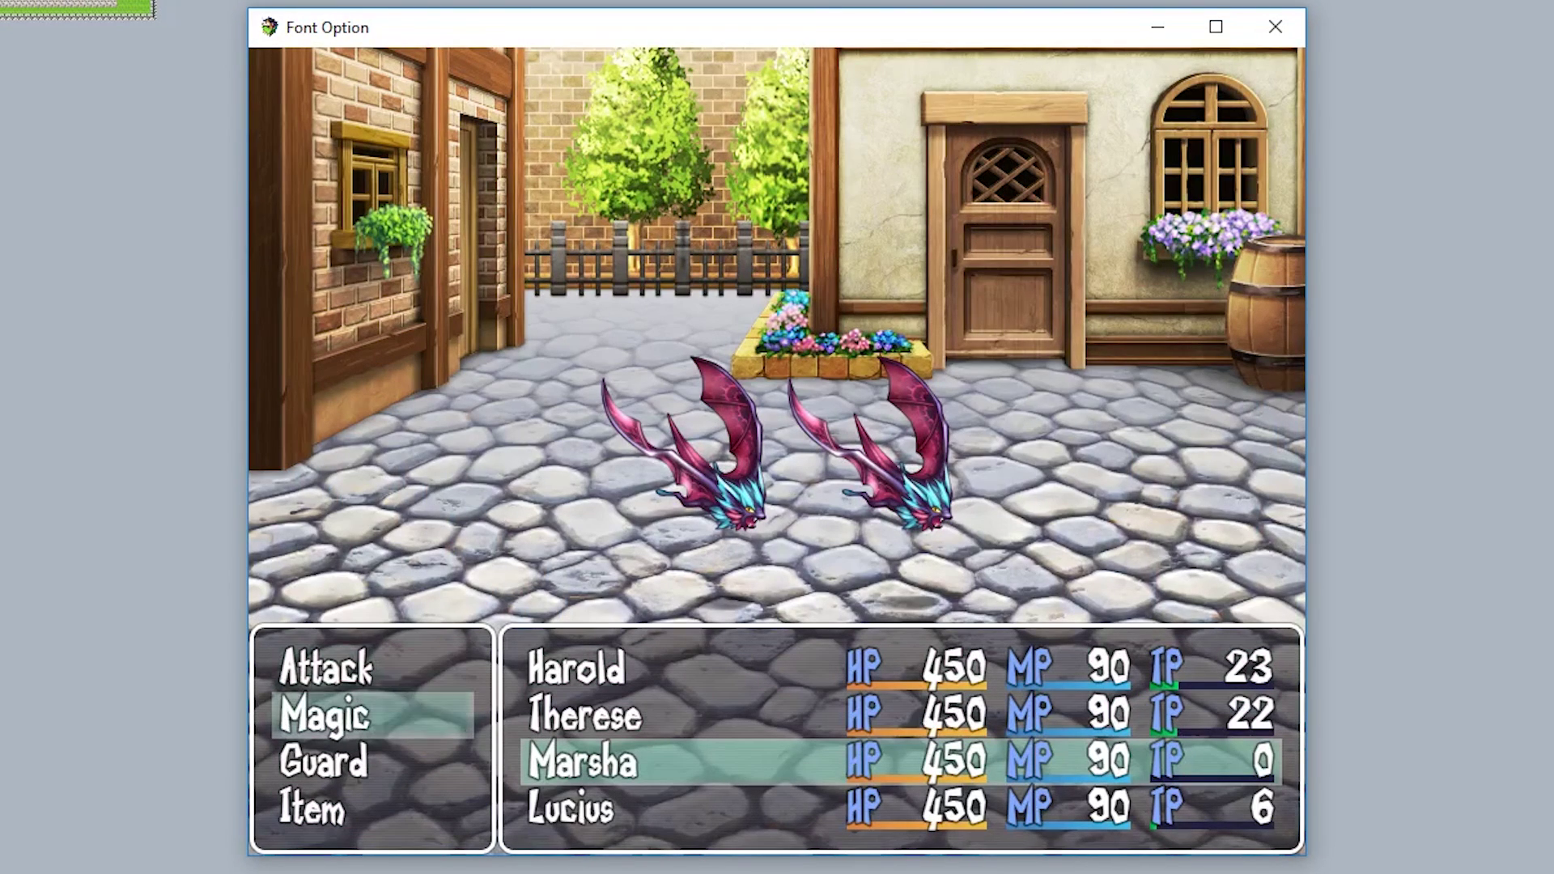
key("Return")
key("Return")
key("Return")
key("Down")
key("Down")
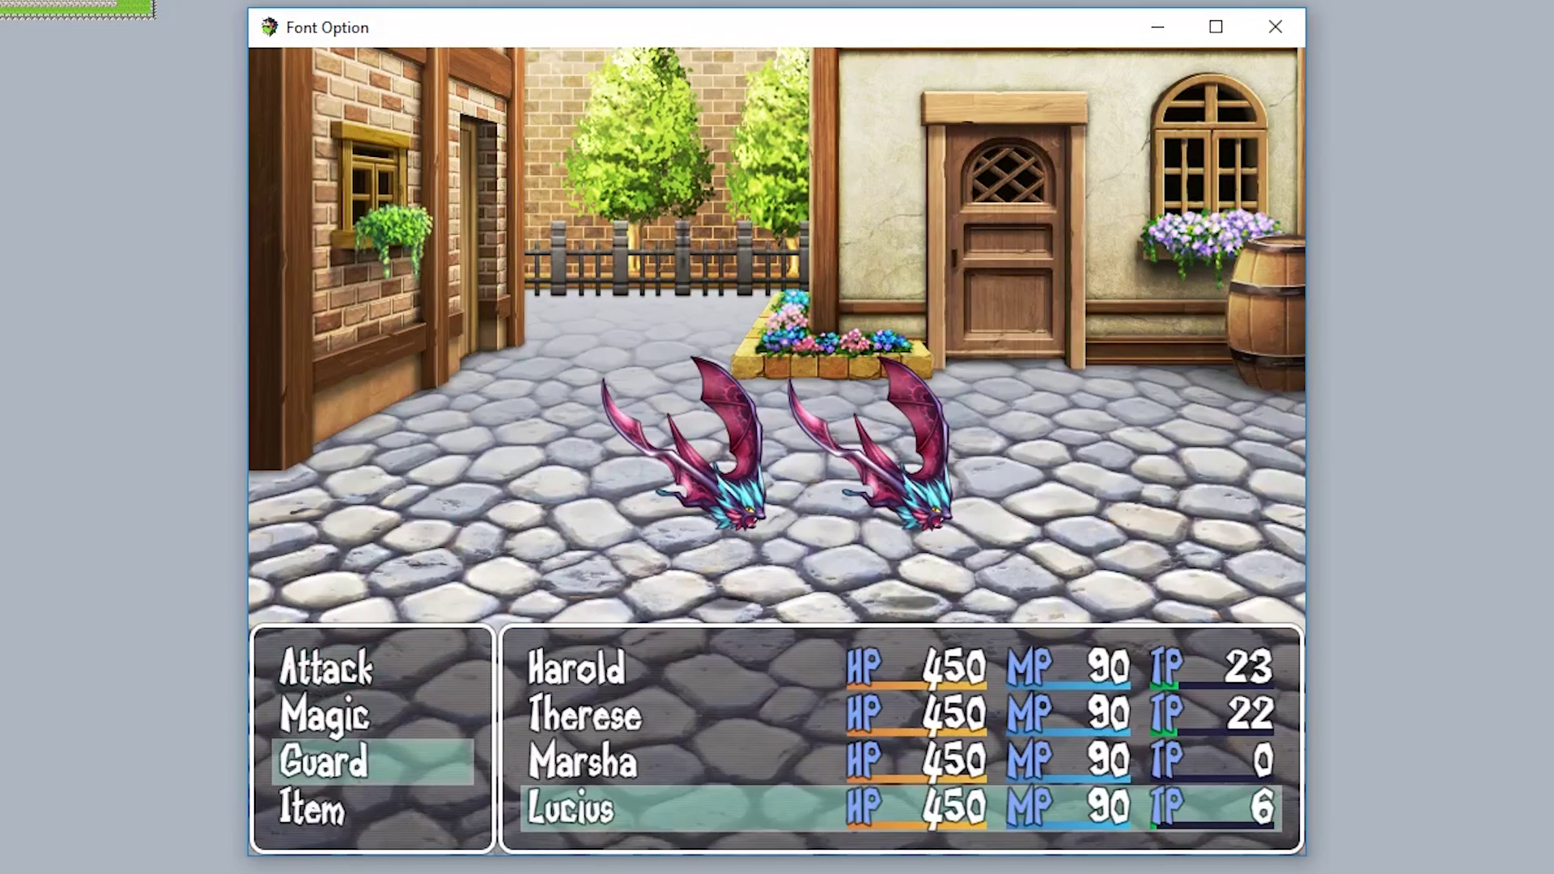
key("Return")
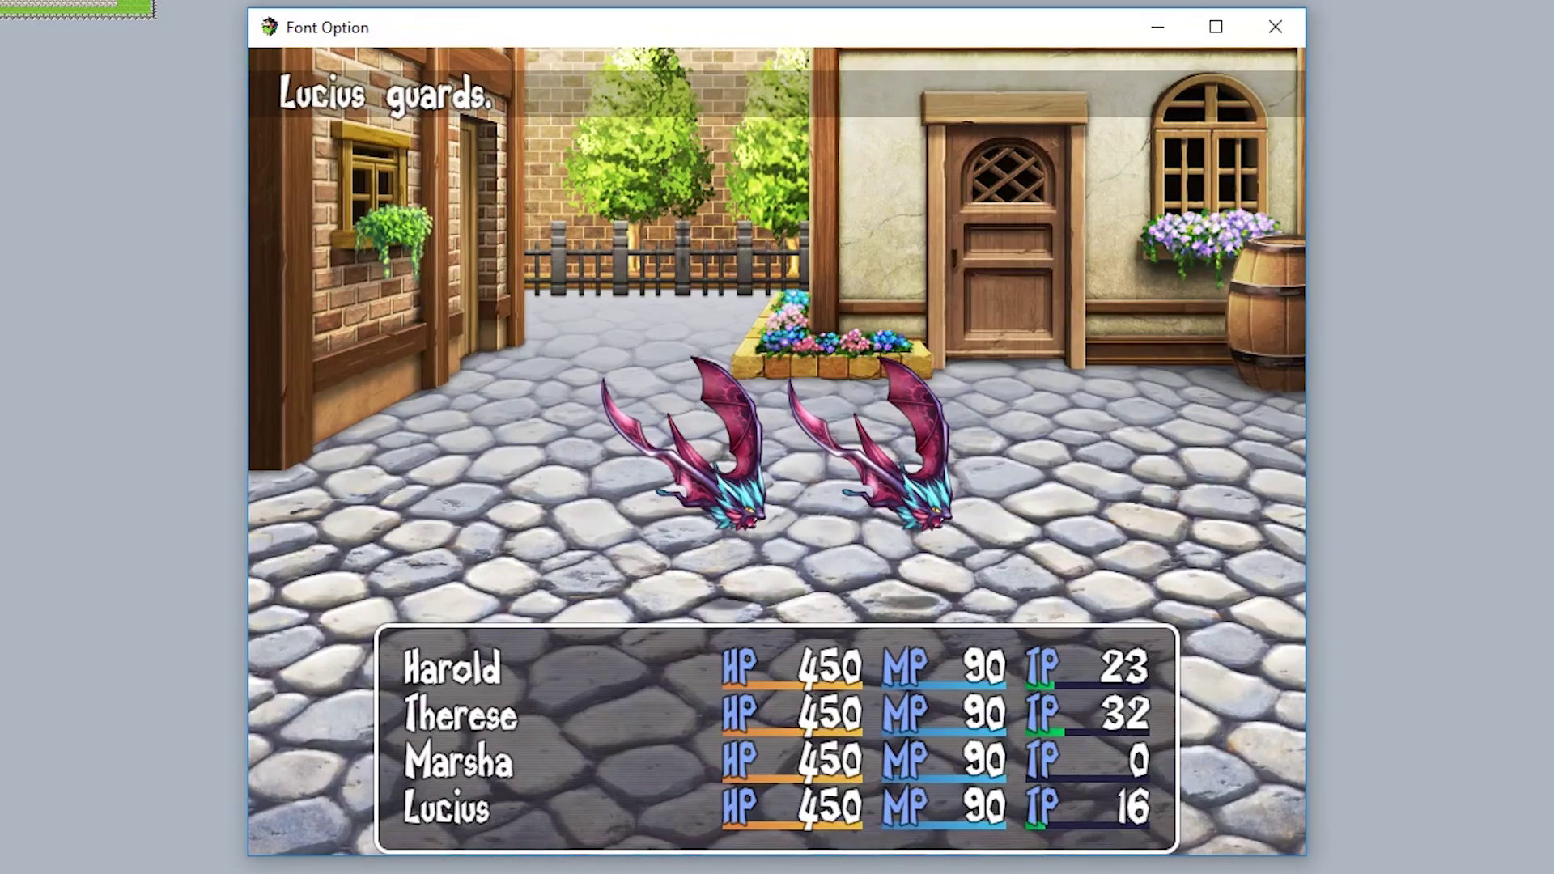